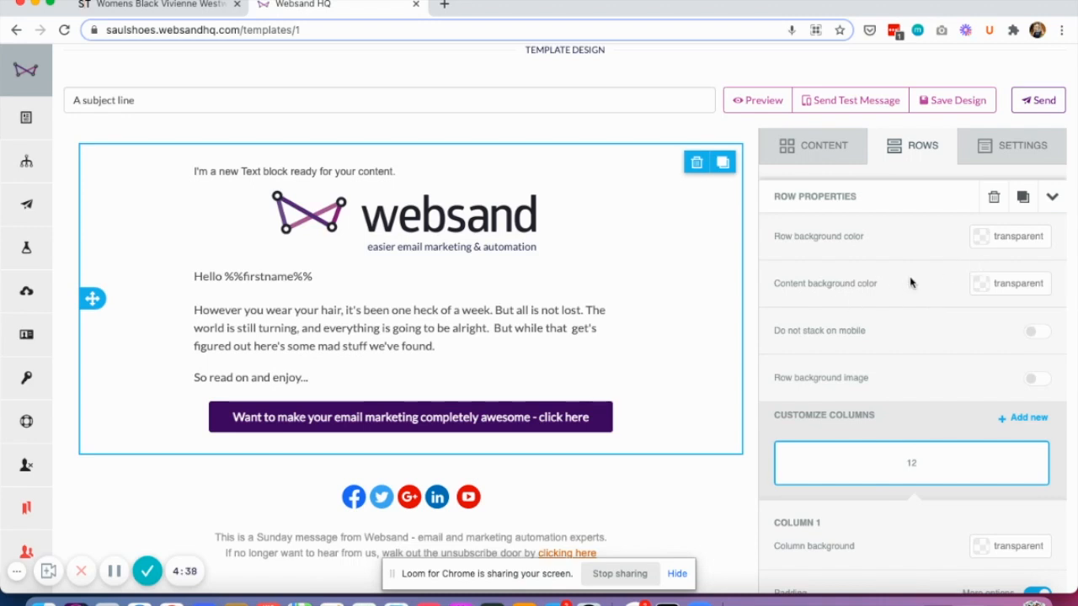
pyautogui.click(437, 328)
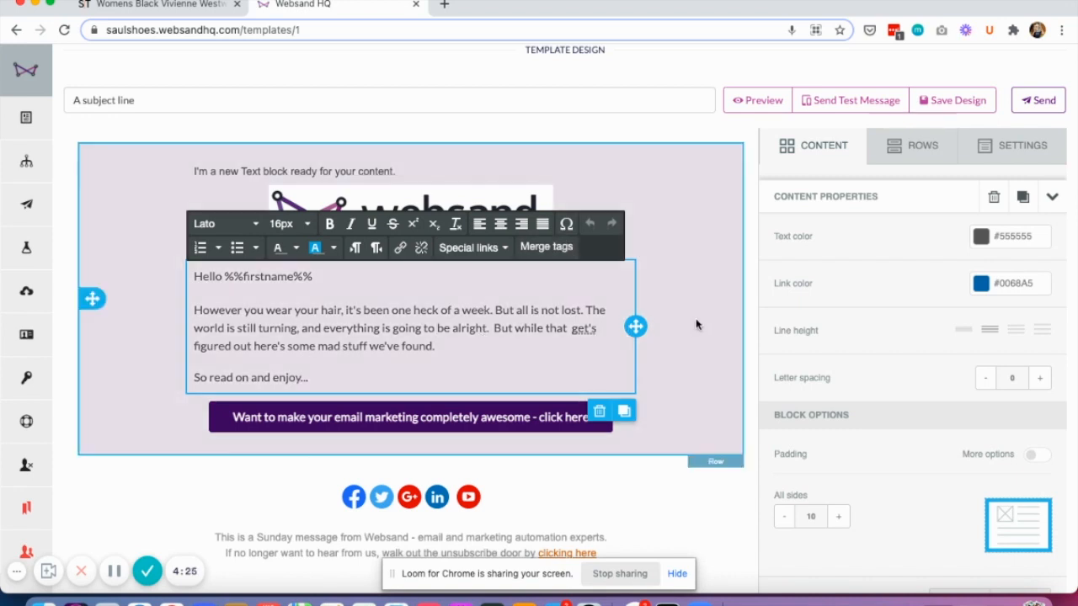
pyautogui.click(702, 315)
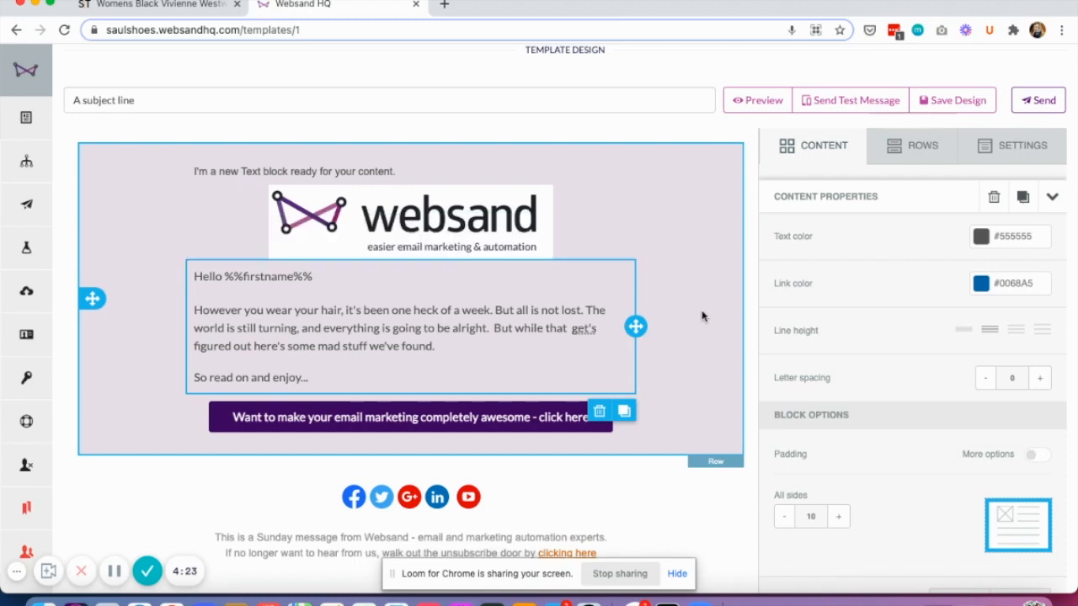
# Step: Delete the Websand logo image block from the email template
pyautogui.click(504, 221)
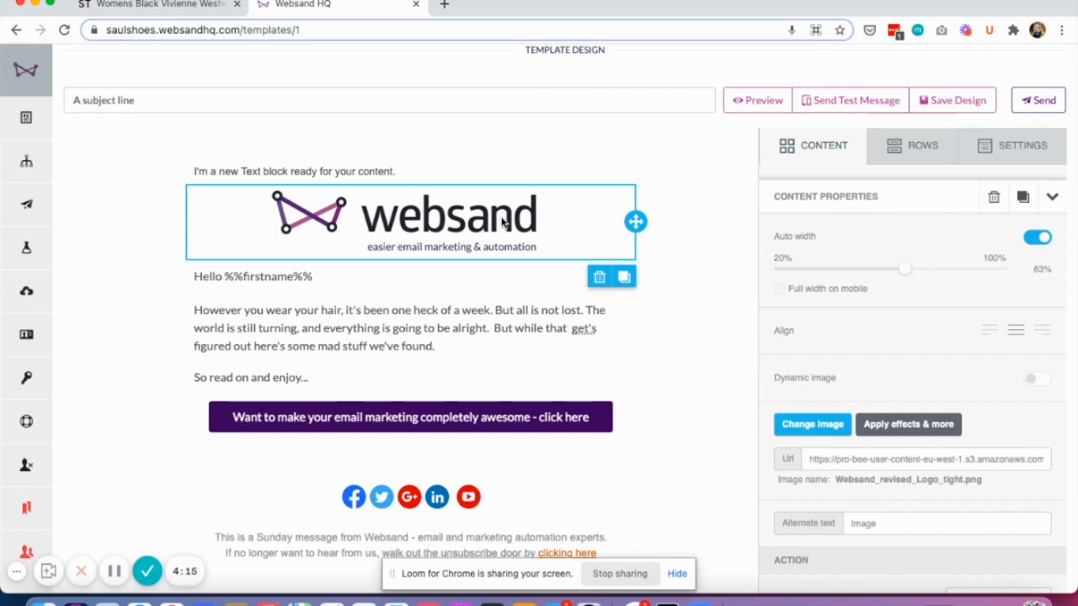
pyautogui.scroll(-3, 905, 383)
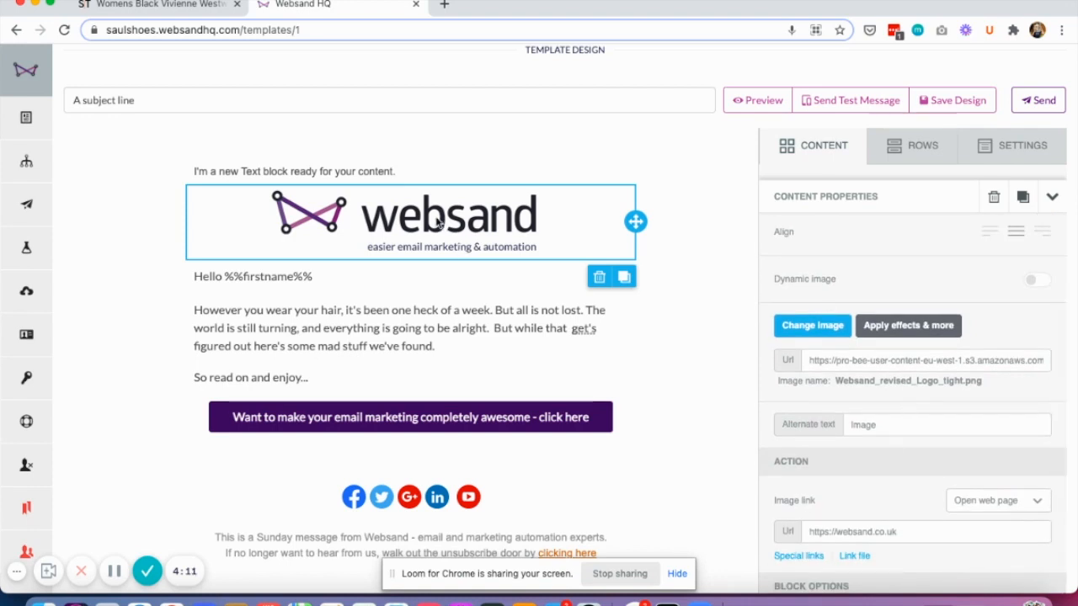
pyautogui.click(600, 278)
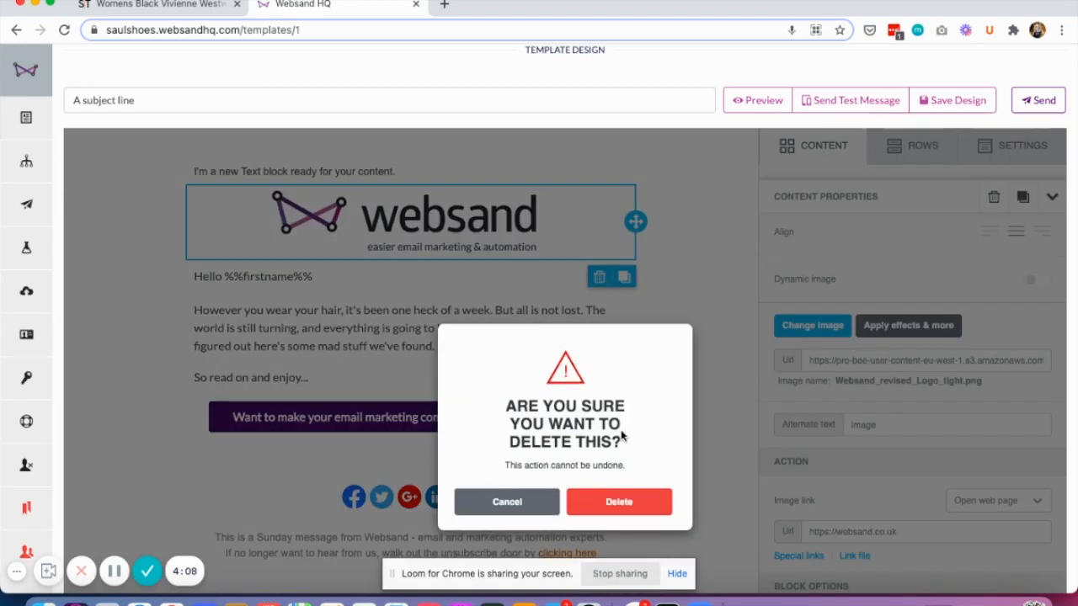
pyautogui.click(619, 502)
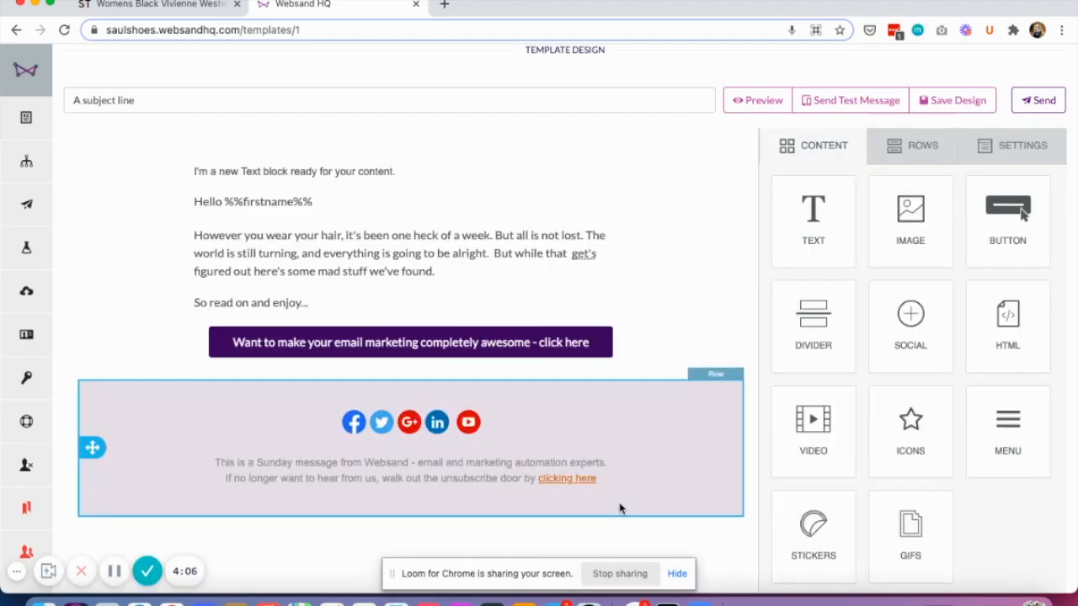
# Step: Place an image block above the greeting text and upload SHOES LOGO.png to its file manager
pyautogui.moveTo(912, 215); pyautogui.dragTo(368, 195)
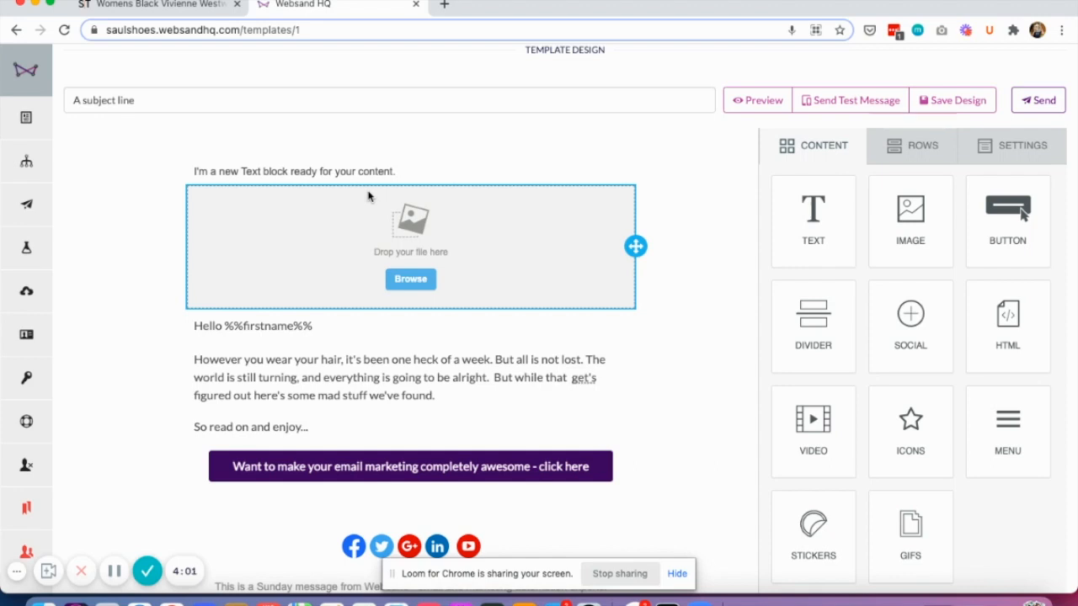
pyautogui.click(411, 281)
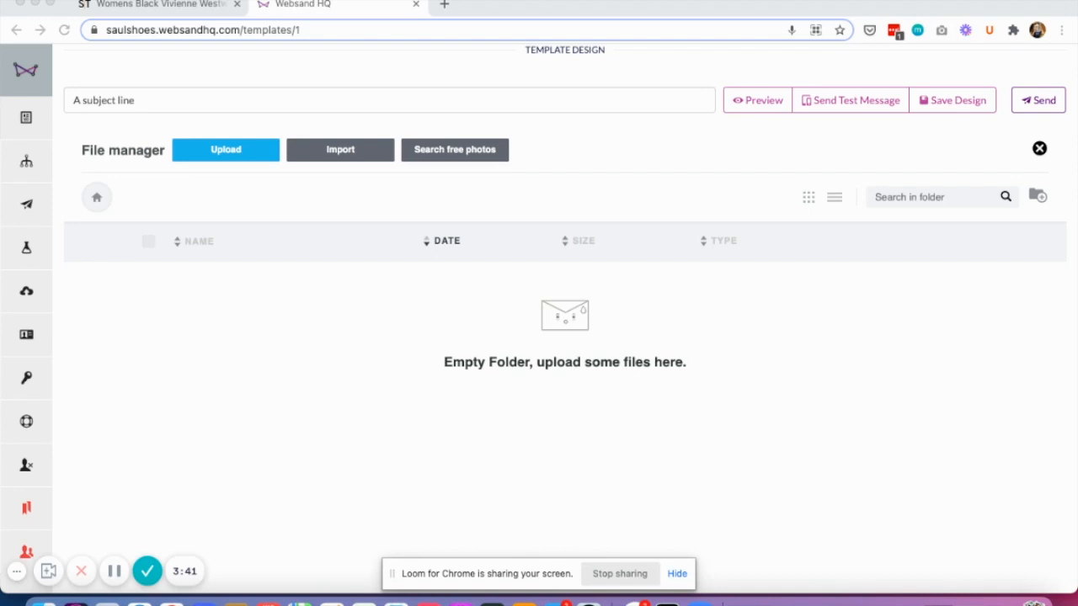
pyautogui.moveTo(337, 593); pyautogui.dragTo(489, 290)
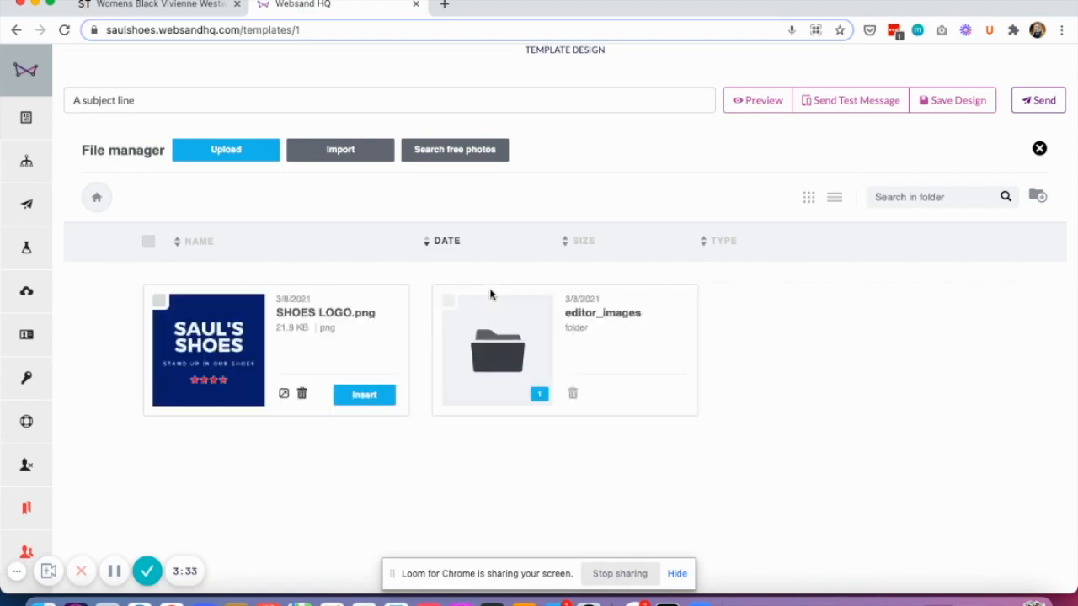
# Step: Search the free stock photos for "cuban heels" and import the photo of legs in heels on a red background
pyautogui.click(460, 157)
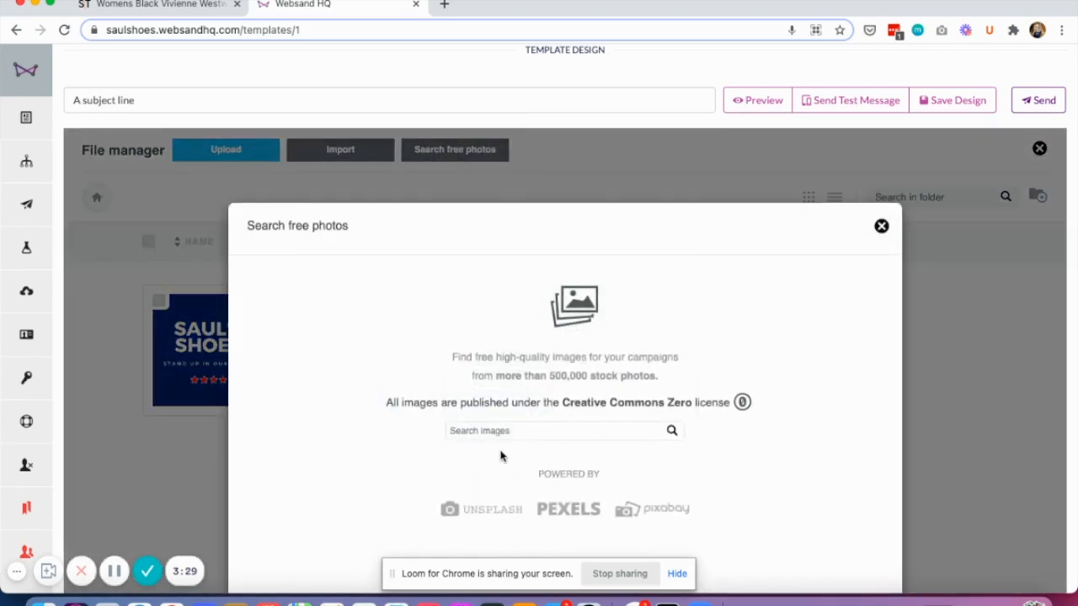
pyautogui.click(498, 433)
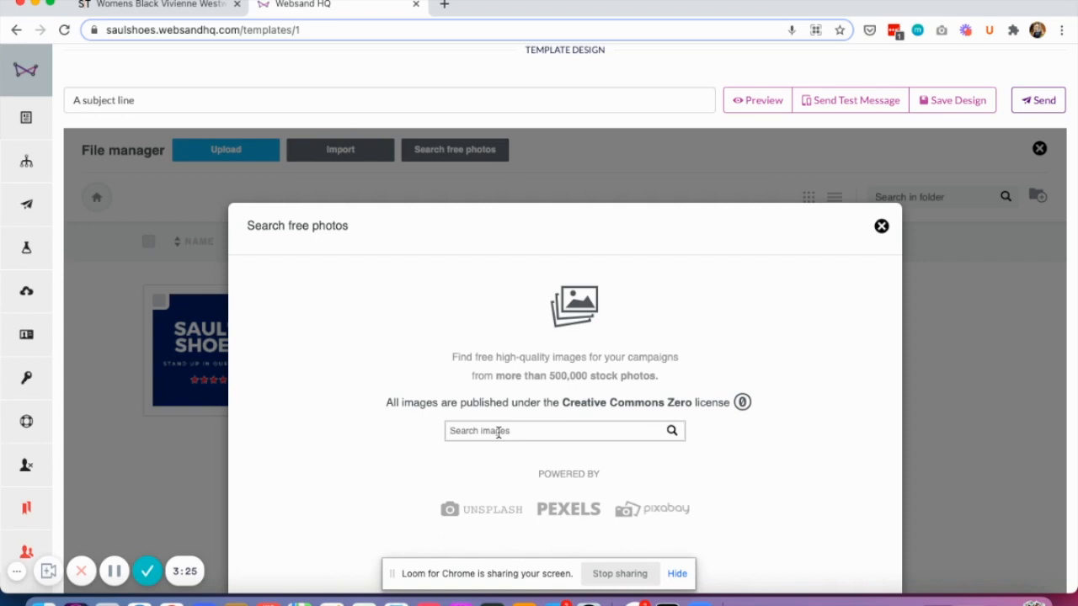
pyautogui.scroll(-2, 754, 457)
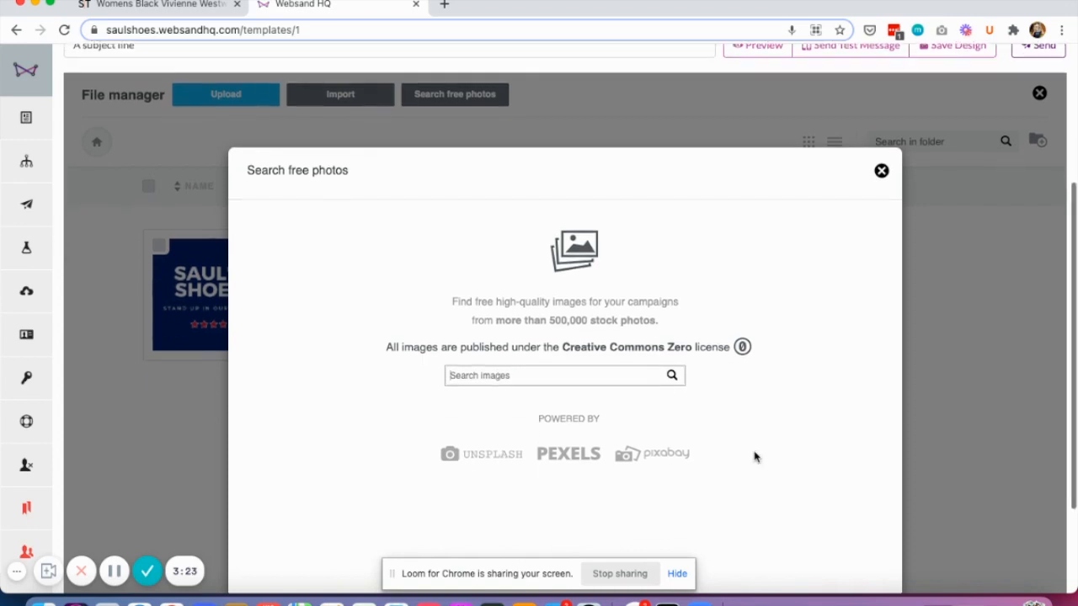
pyautogui.write('cuban h')
pyautogui.write('ats')
pyautogui.press('Return')
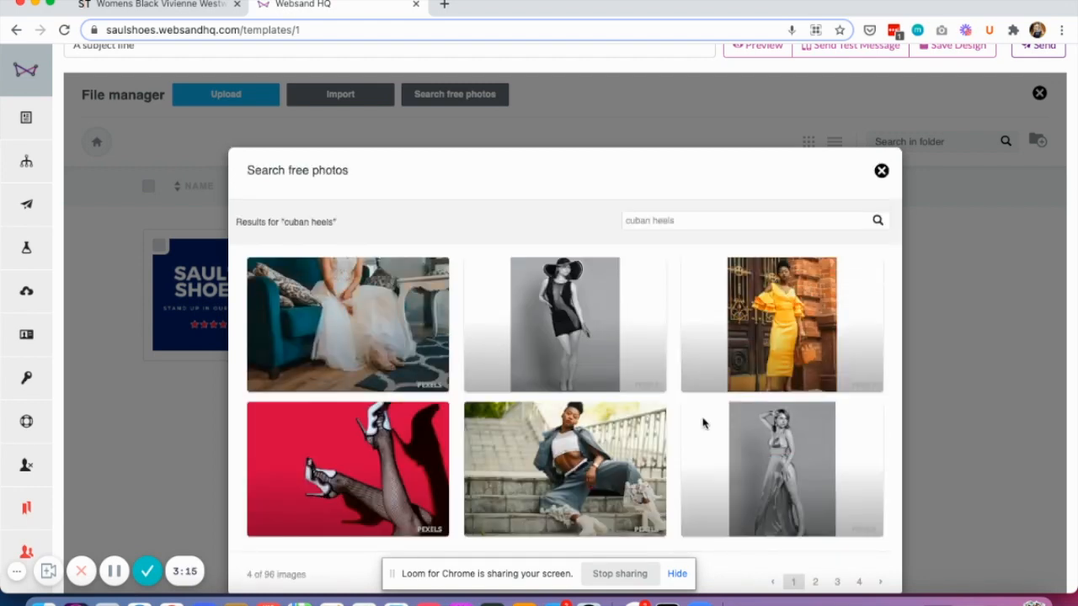
pyautogui.scroll(-2, 704, 423)
pyautogui.moveTo(344, 404)
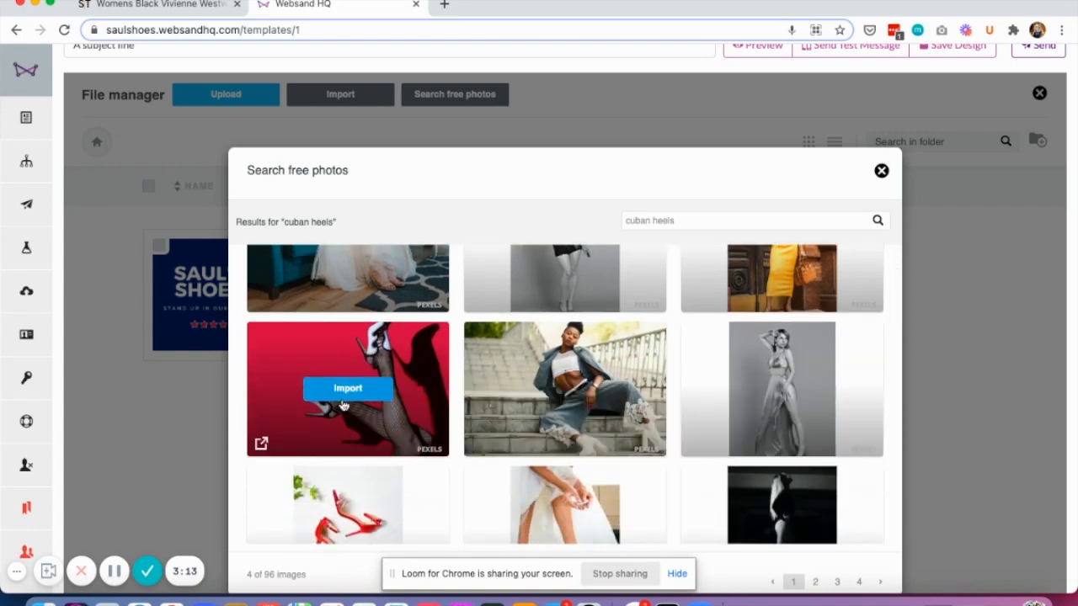
pyautogui.scroll(-2, 344, 406)
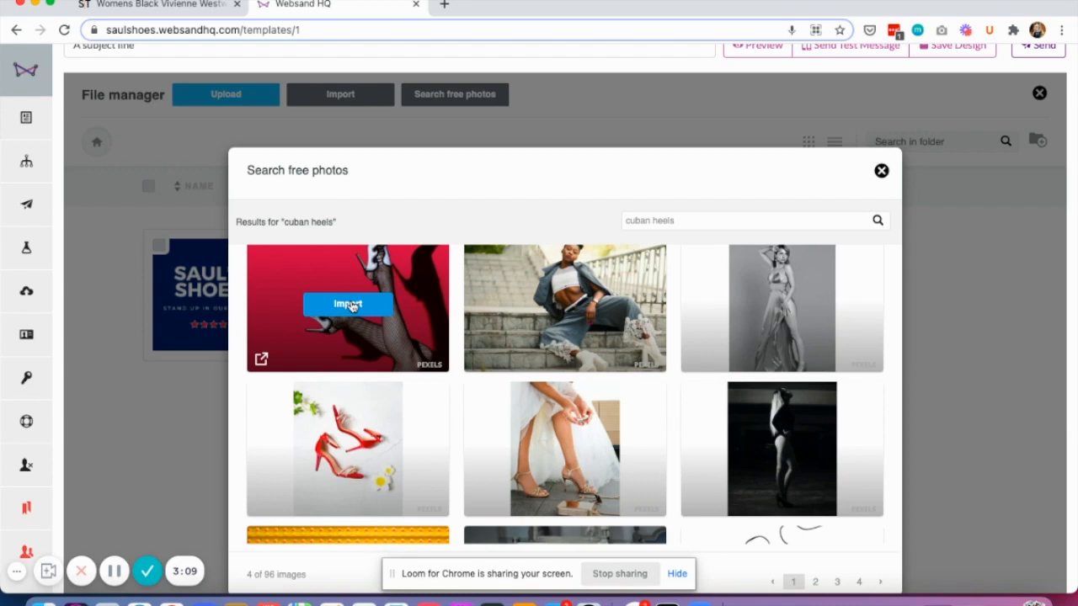
pyautogui.click(347, 305)
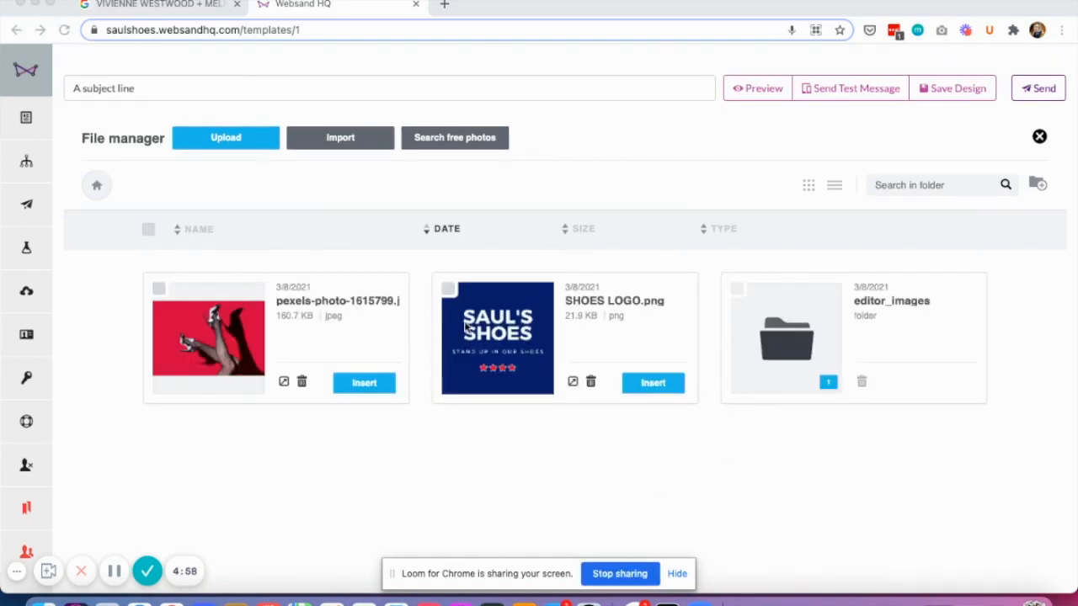
# Step: Open the file manager's import by link, then copy the image address of the black and gold Vivienne Westwood sandals from Google Images
pyautogui.click(344, 138)
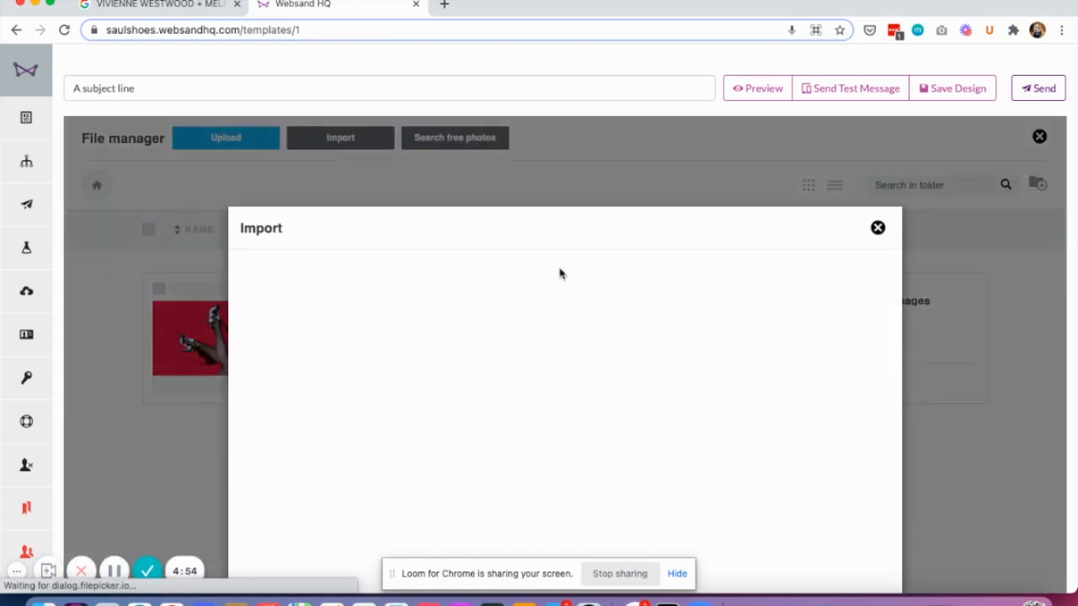
pyautogui.scroll(-3, 560, 273)
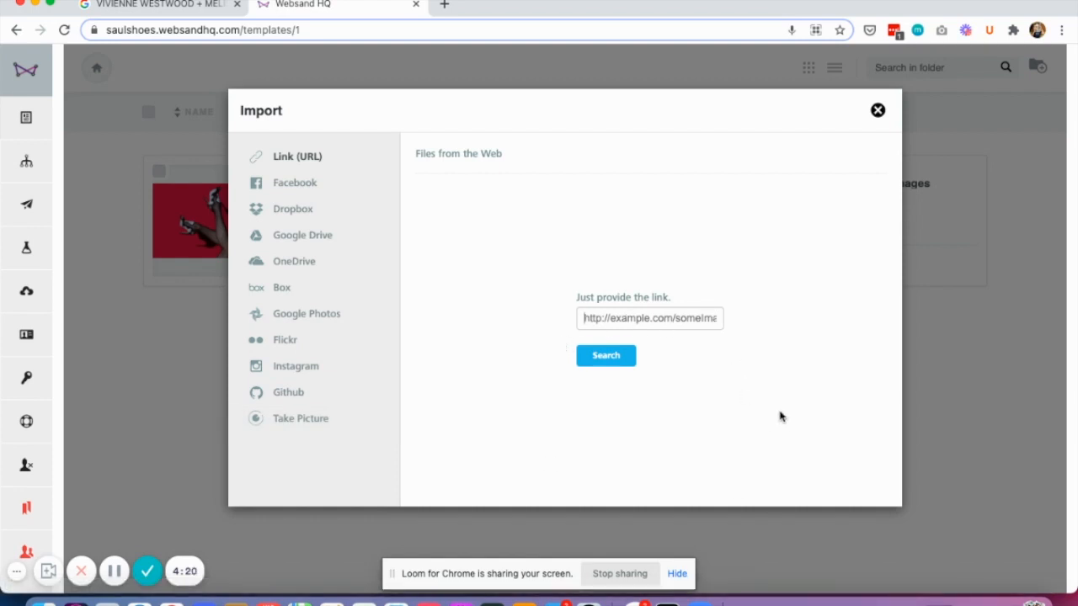
pyautogui.click(148, 7)
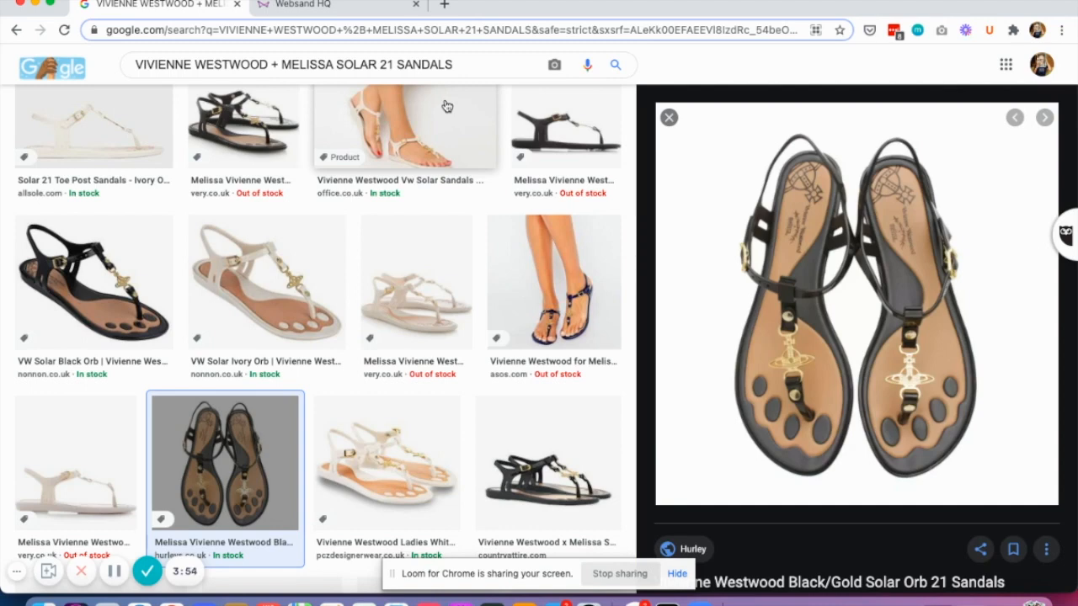
pyautogui.rightClick(863, 249)
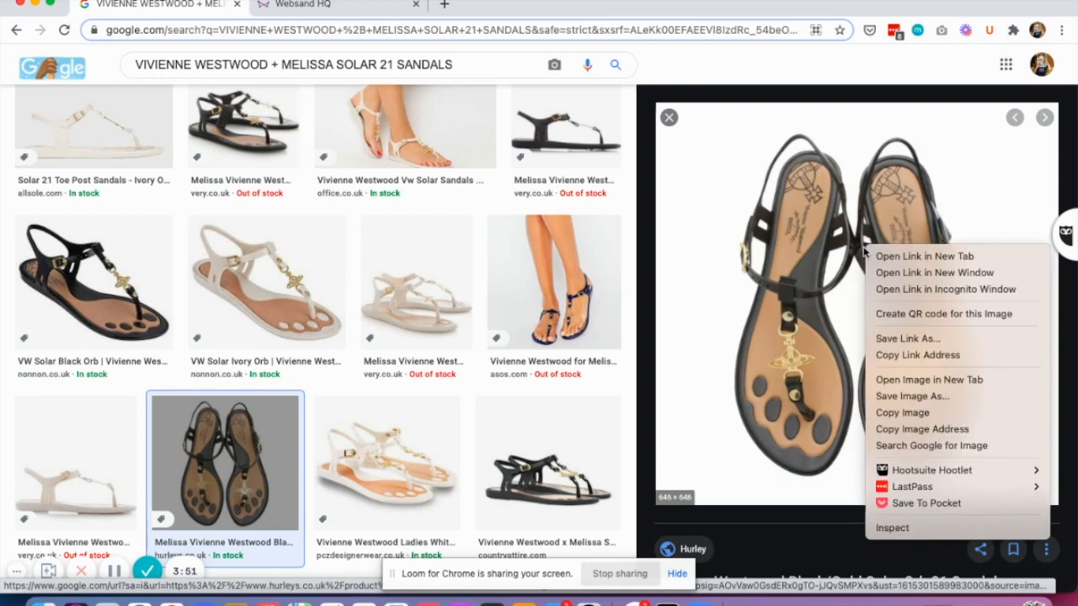
pyautogui.click(907, 431)
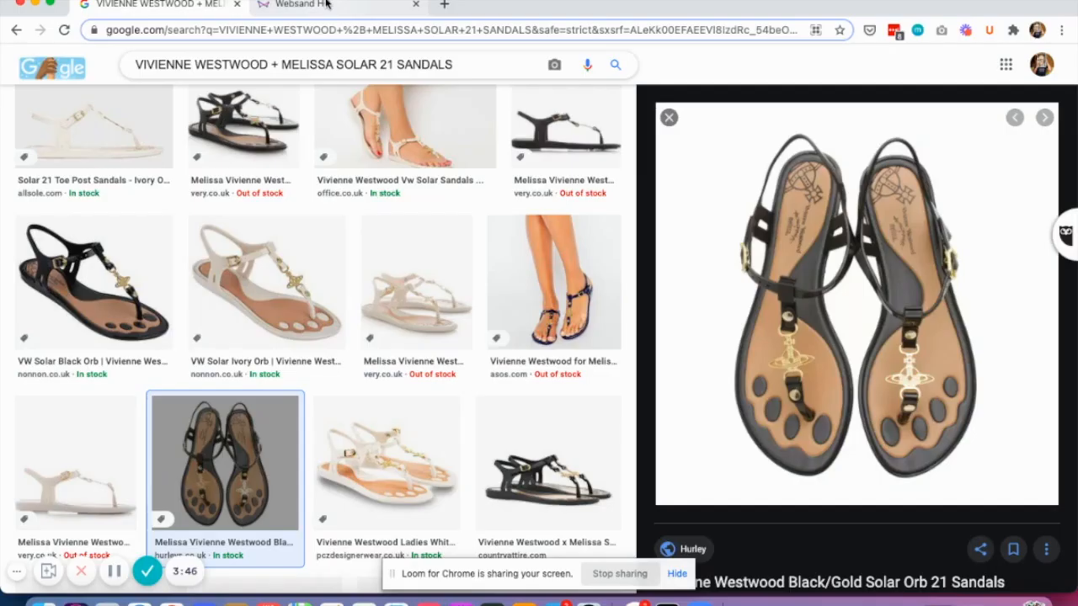
# Step: Back in the Websand template, import the sandals picture into the file manager from the copied image link
pyautogui.click(327, 6)
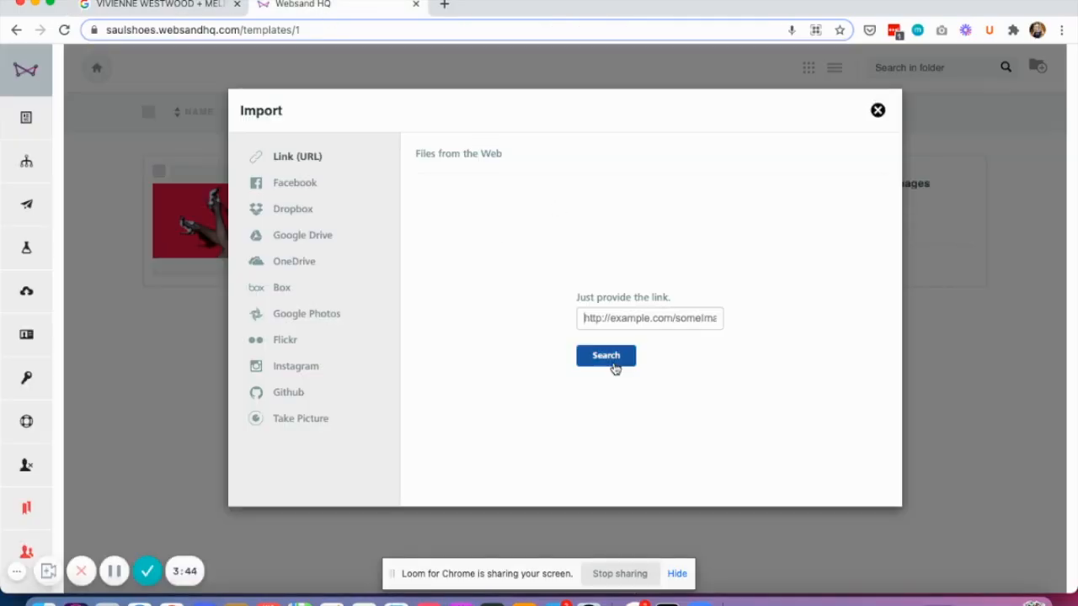
pyautogui.click(616, 324)
pyautogui.press('super+v')
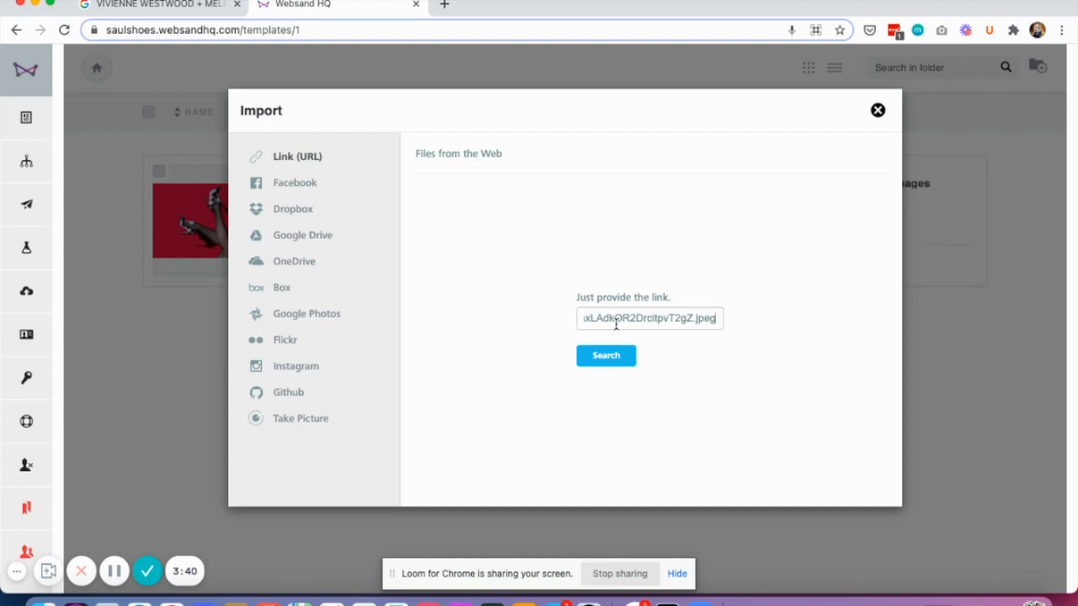
pyautogui.click(606, 356)
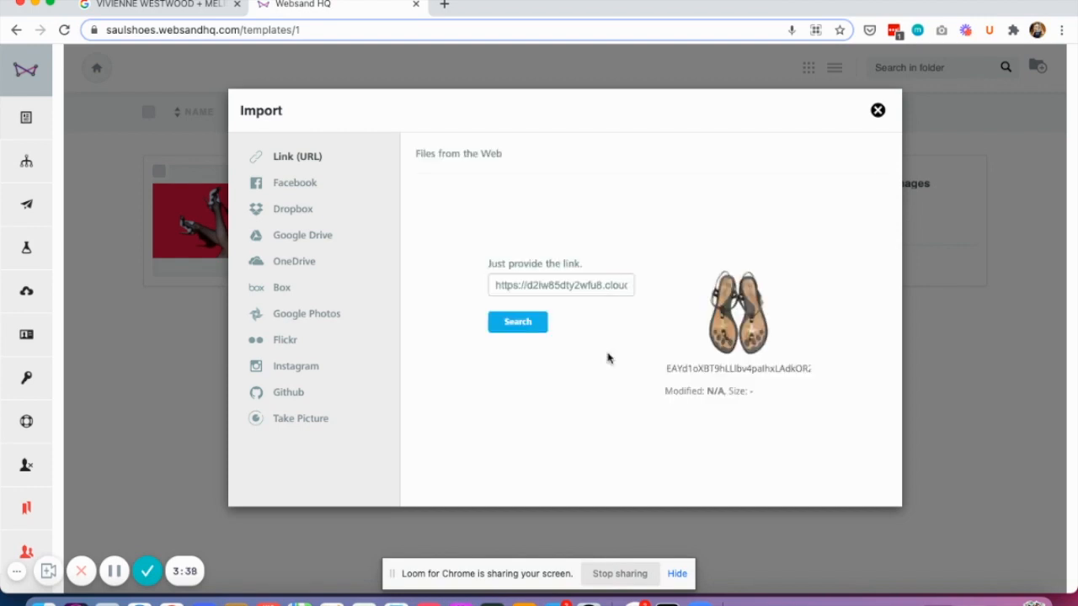
pyautogui.click(729, 316)
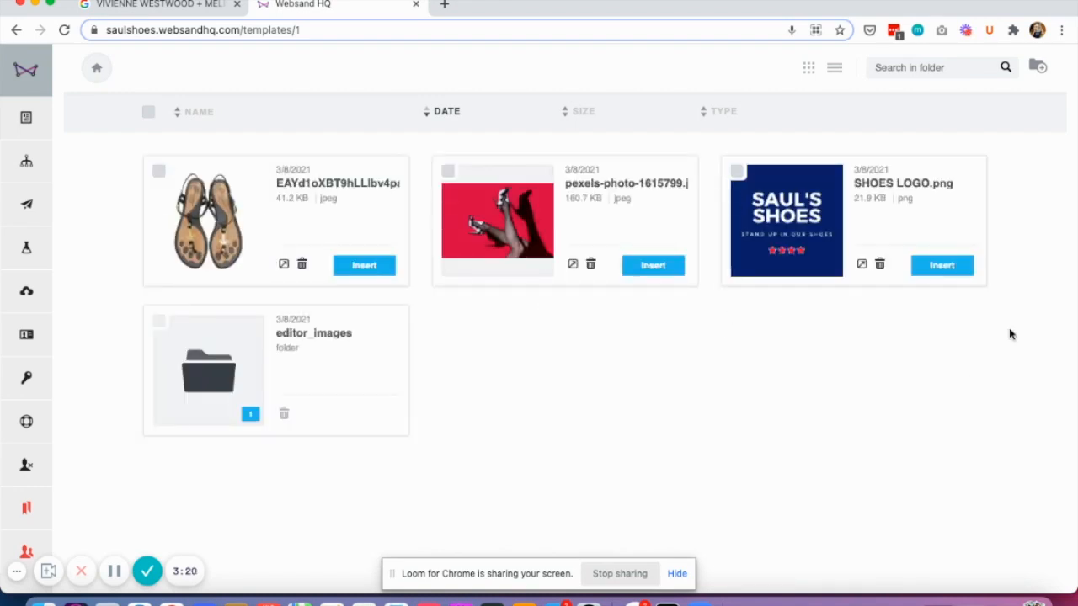
# Step: Insert SHOES LOGO.png into the image block and save it cropped to 500 by 265 around the name and slogan, without the stars
pyautogui.click(943, 266)
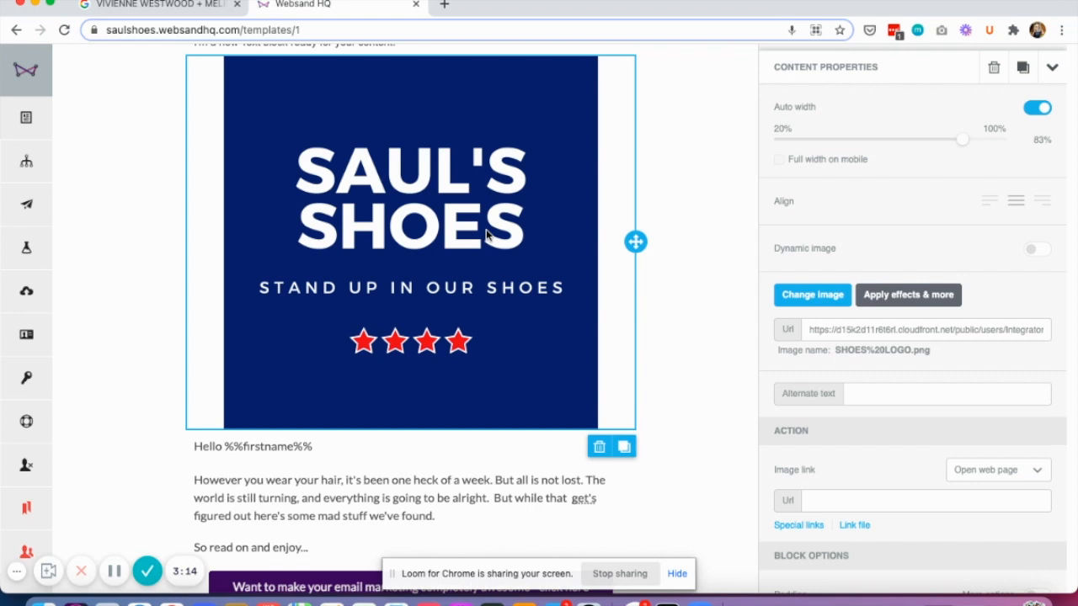
pyautogui.scroll(2, 486, 236)
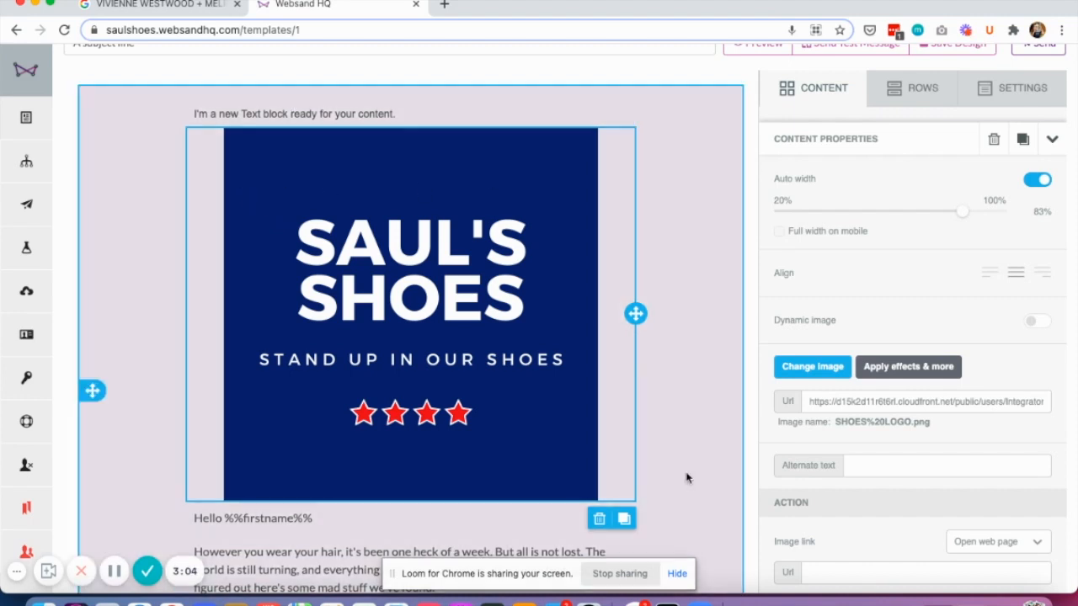
pyautogui.click(888, 375)
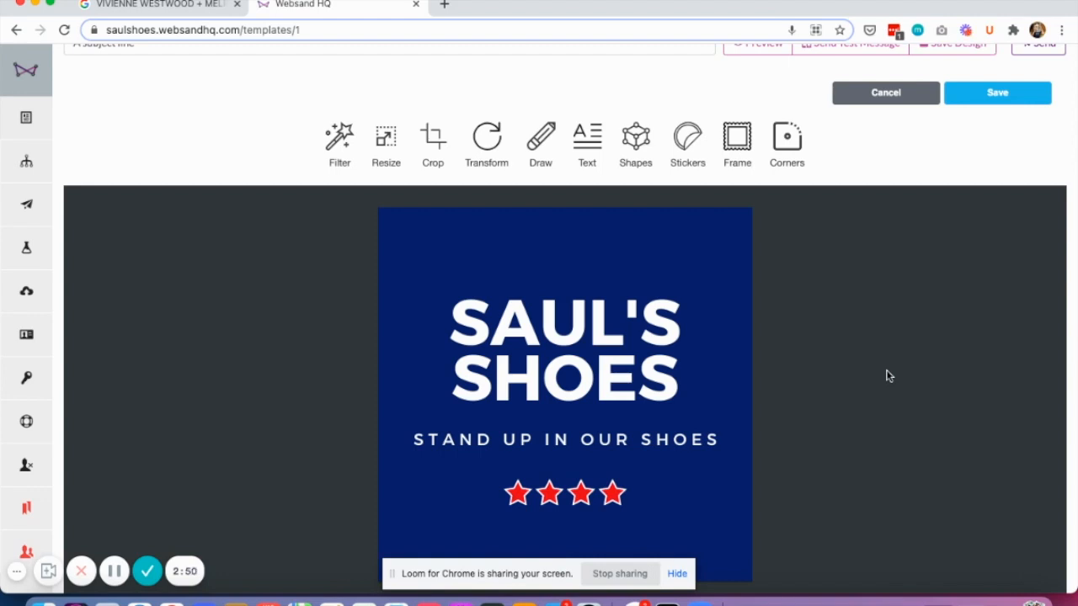
pyautogui.click(433, 142)
pyautogui.moveTo(556, 429); pyautogui.dragTo(557, 407)
pyautogui.moveTo(565, 472); pyautogui.dragTo(565, 466)
pyautogui.moveTo(562, 416); pyautogui.dragTo(562, 418)
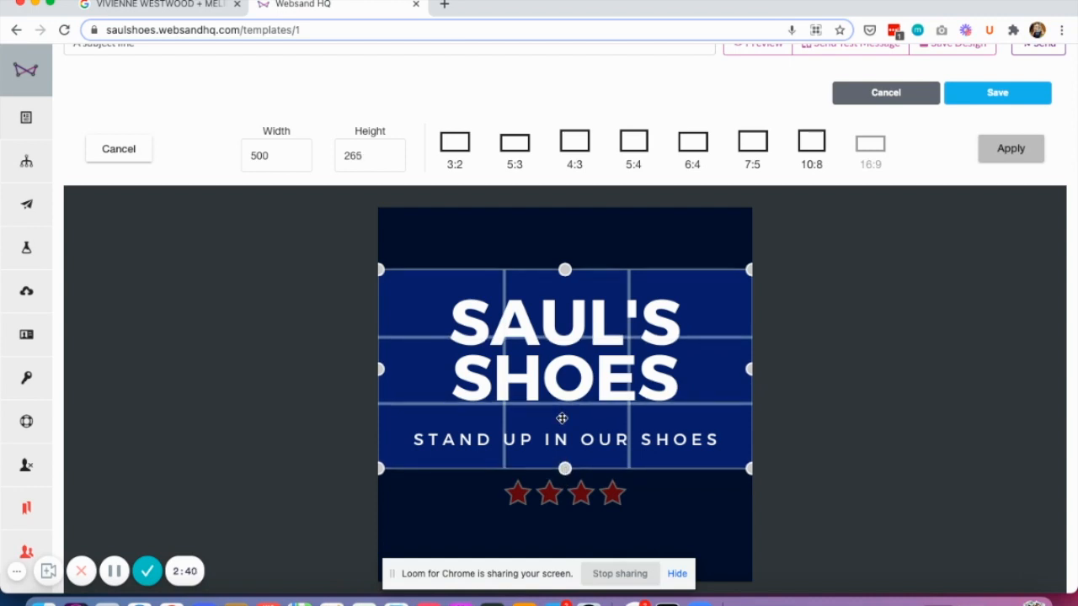
pyautogui.click(1018, 152)
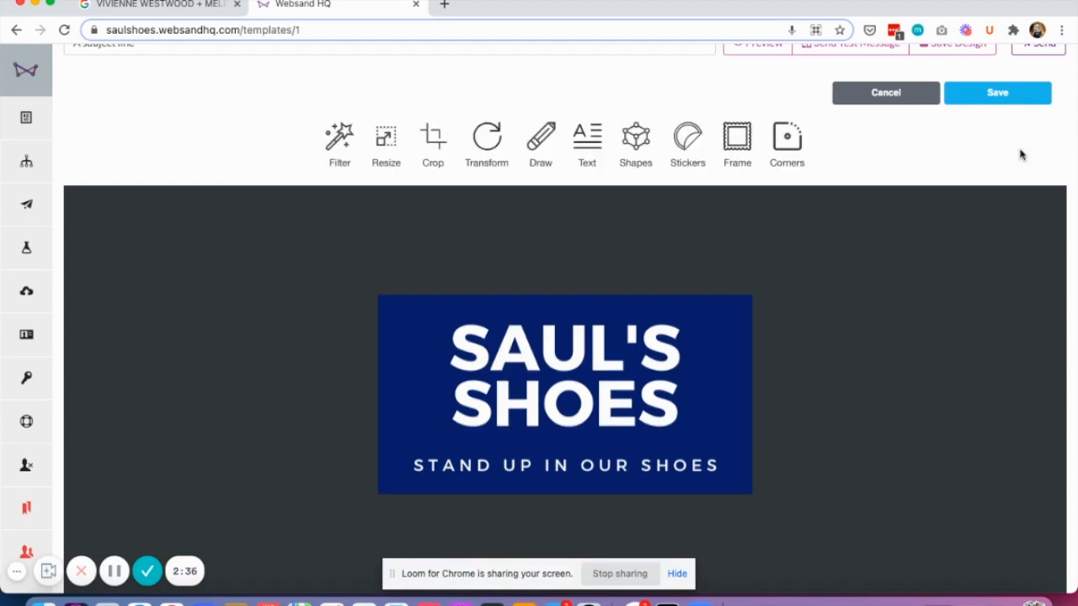
pyautogui.click(996, 94)
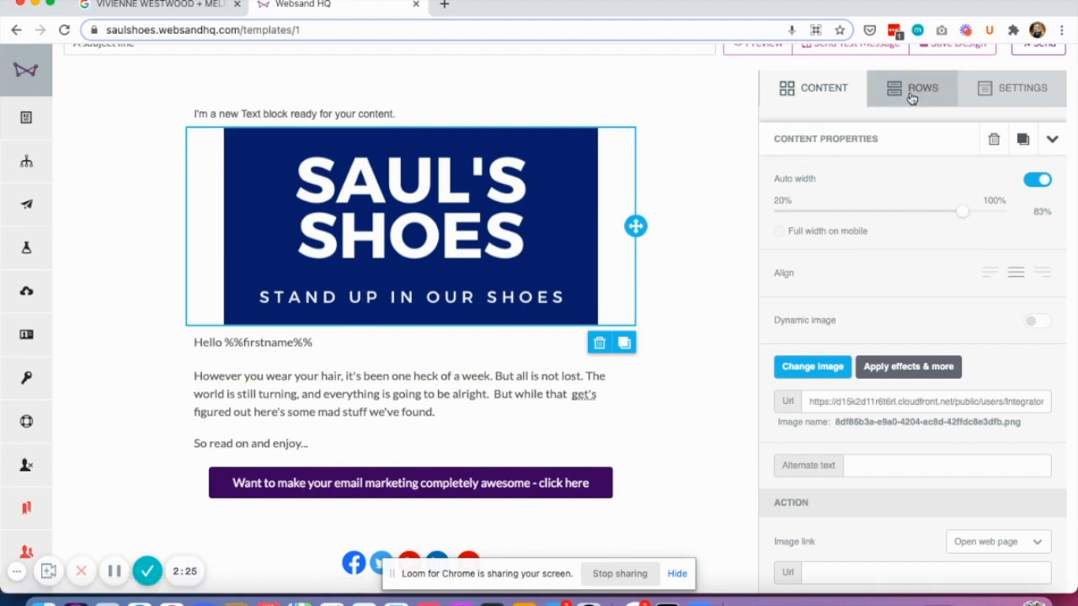
# Step: Add a single-column row at the top of the email, move the Saul's Shoes logo into it and select that row
pyautogui.click(915, 94)
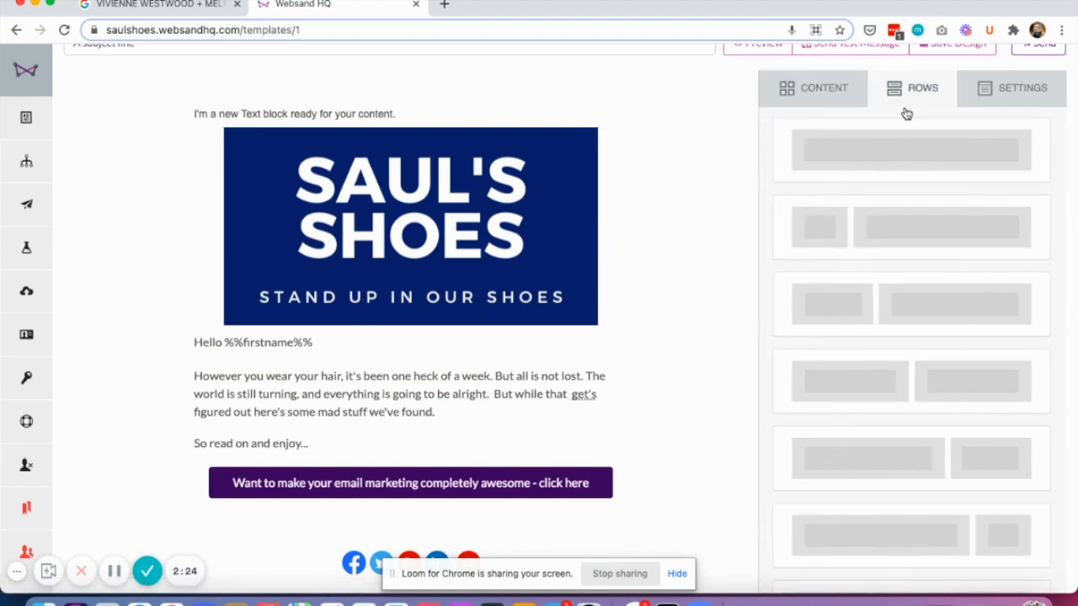
pyautogui.moveTo(884, 146); pyautogui.dragTo(434, 123)
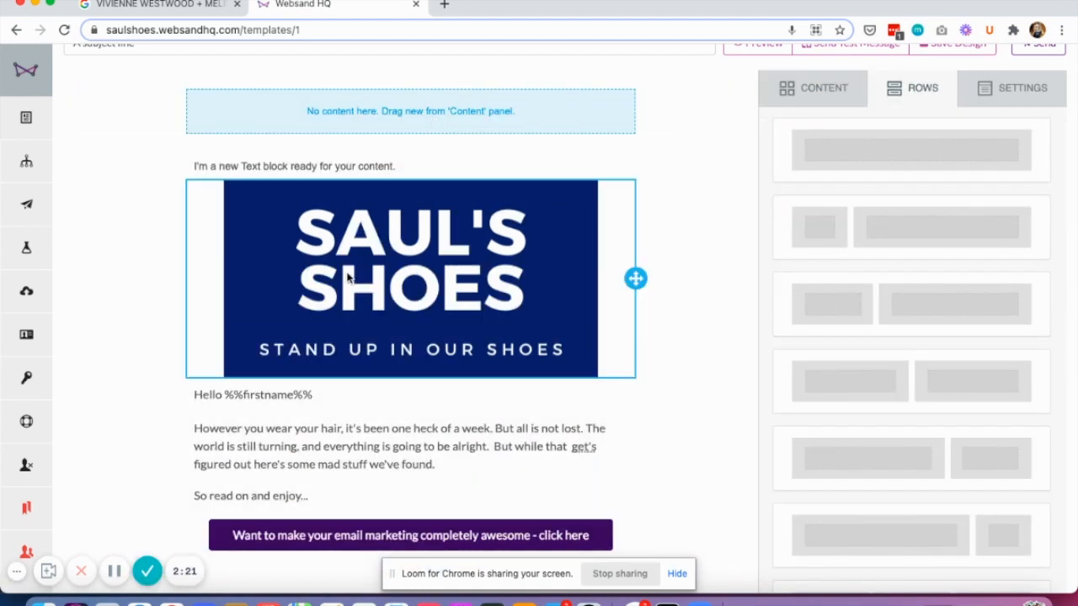
pyautogui.click(350, 278)
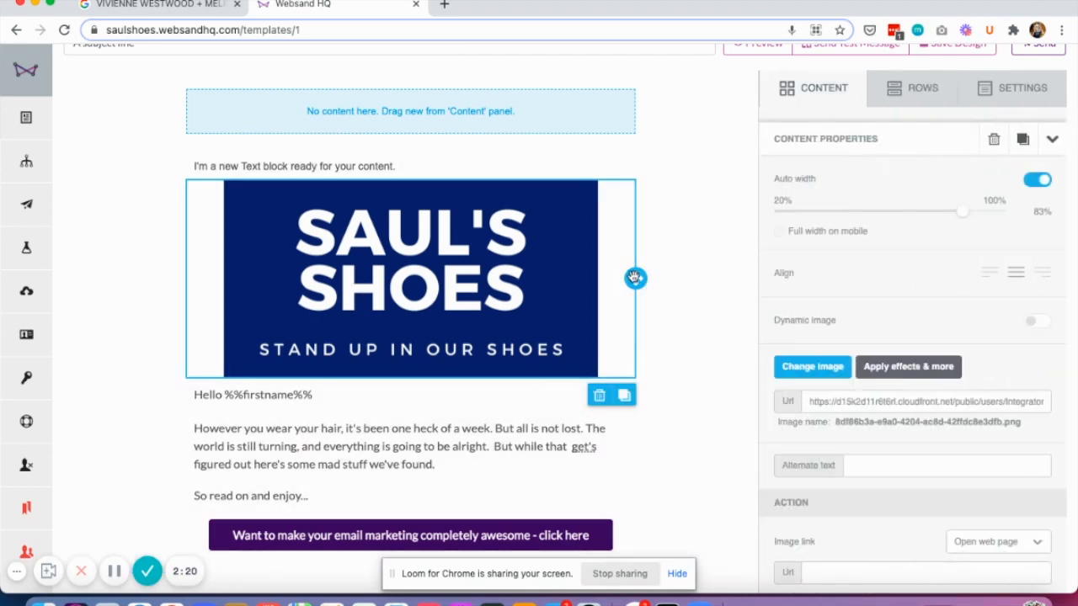
pyautogui.moveTo(635, 278); pyautogui.dragTo(512, 103)
pyautogui.click(128, 164)
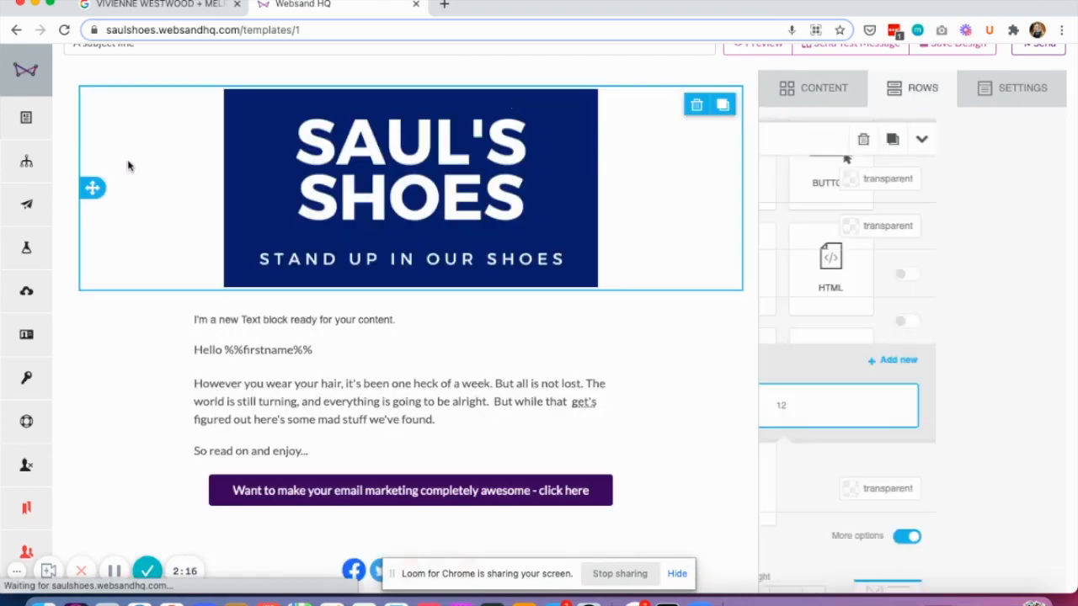
# Step: Set the logo row's background colour to the dark blue #004d88, trying different shades of blue to match the logo
pyautogui.click(983, 179)
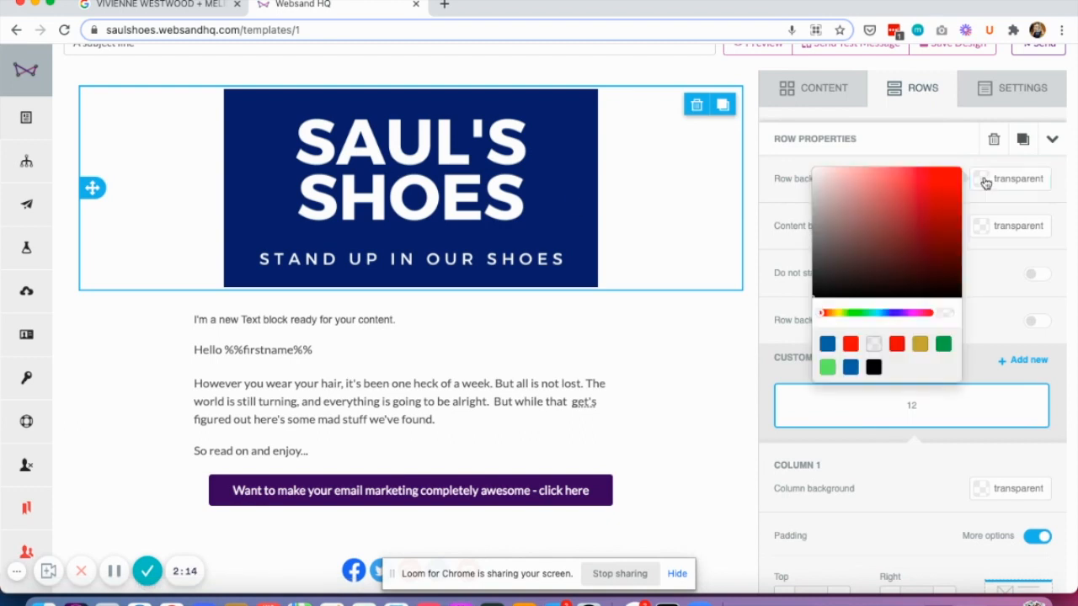
pyautogui.click(827, 344)
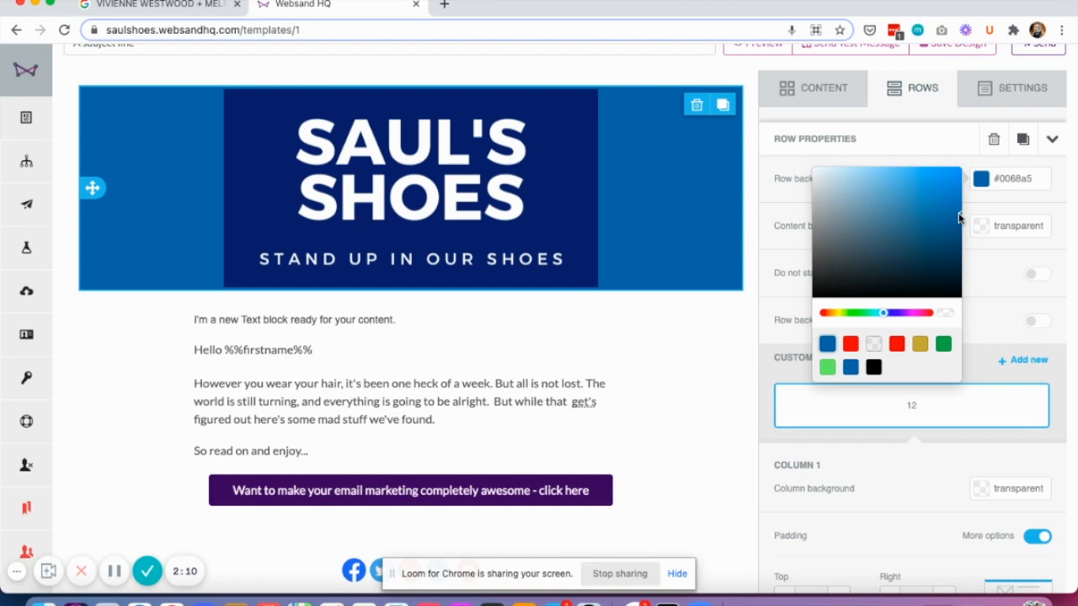
pyautogui.moveTo(954, 233); pyautogui.dragTo(943, 279)
pyautogui.click(918, 247)
pyautogui.click(933, 231)
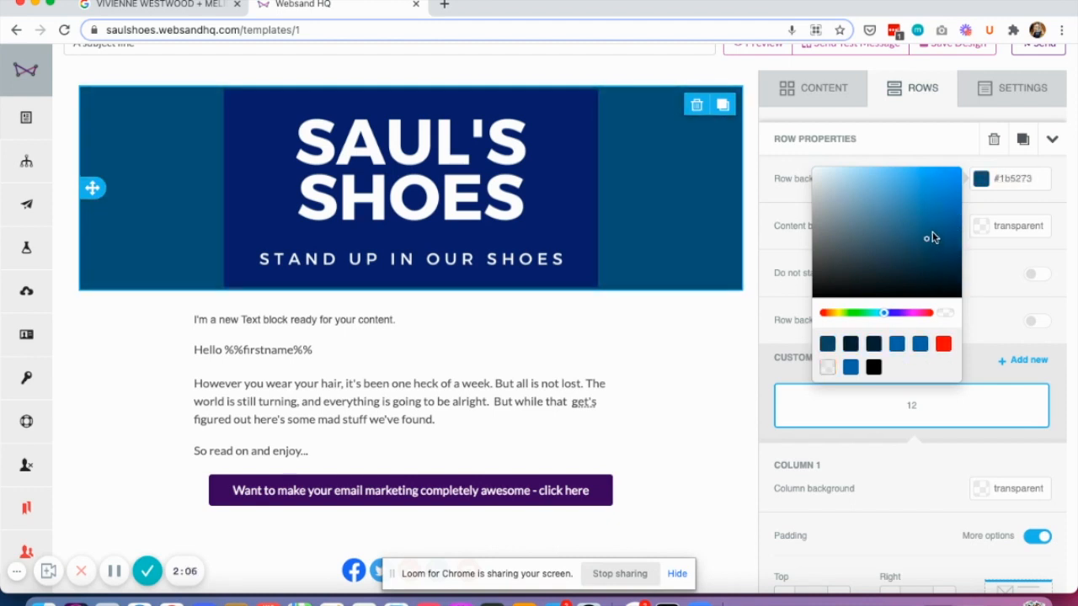
pyautogui.click(929, 218)
pyautogui.click(900, 213)
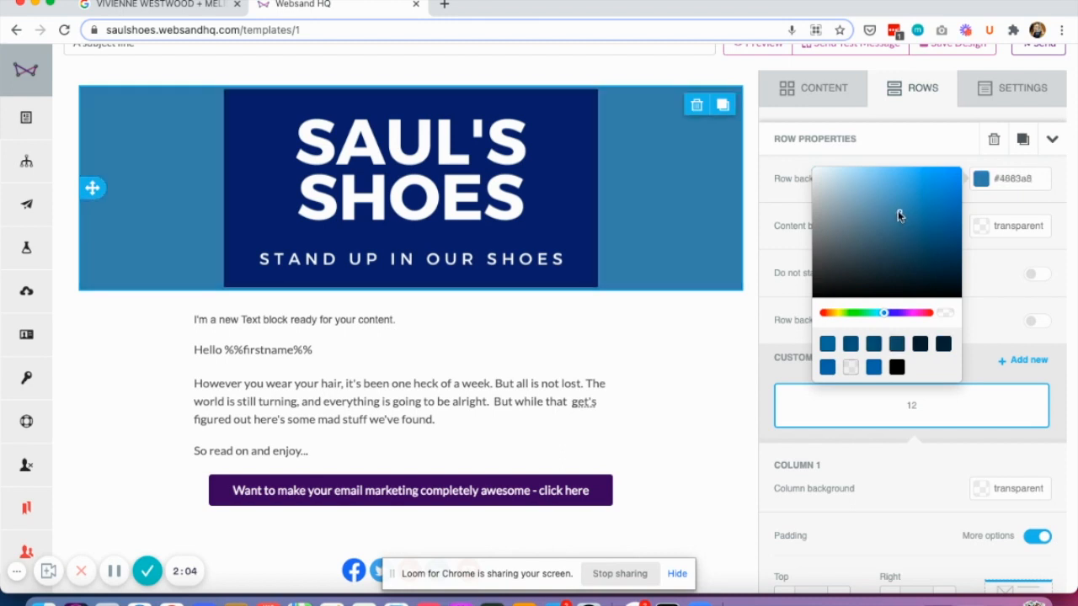
pyautogui.click(878, 250)
pyautogui.click(877, 264)
pyautogui.click(880, 265)
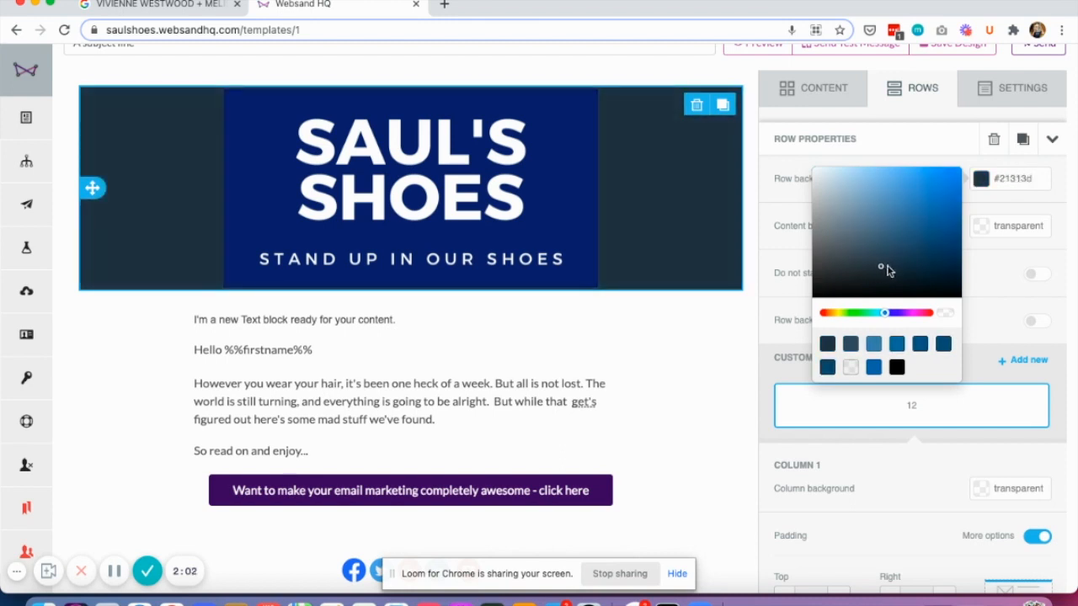
pyautogui.click(891, 267)
pyautogui.click(901, 274)
pyautogui.click(907, 272)
pyautogui.click(922, 272)
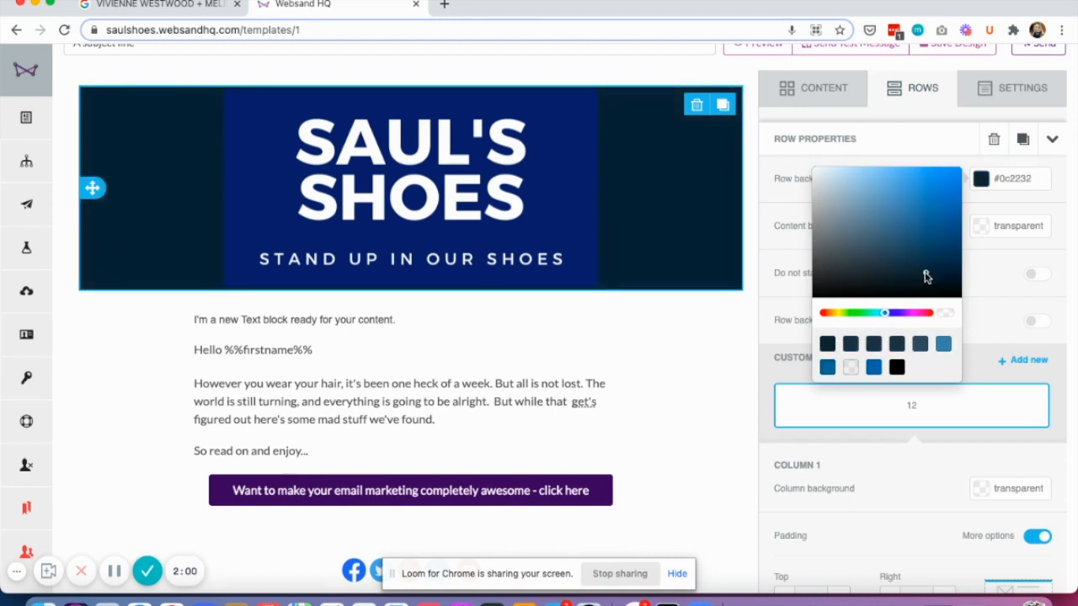
pyautogui.click(918, 277)
pyautogui.click(922, 247)
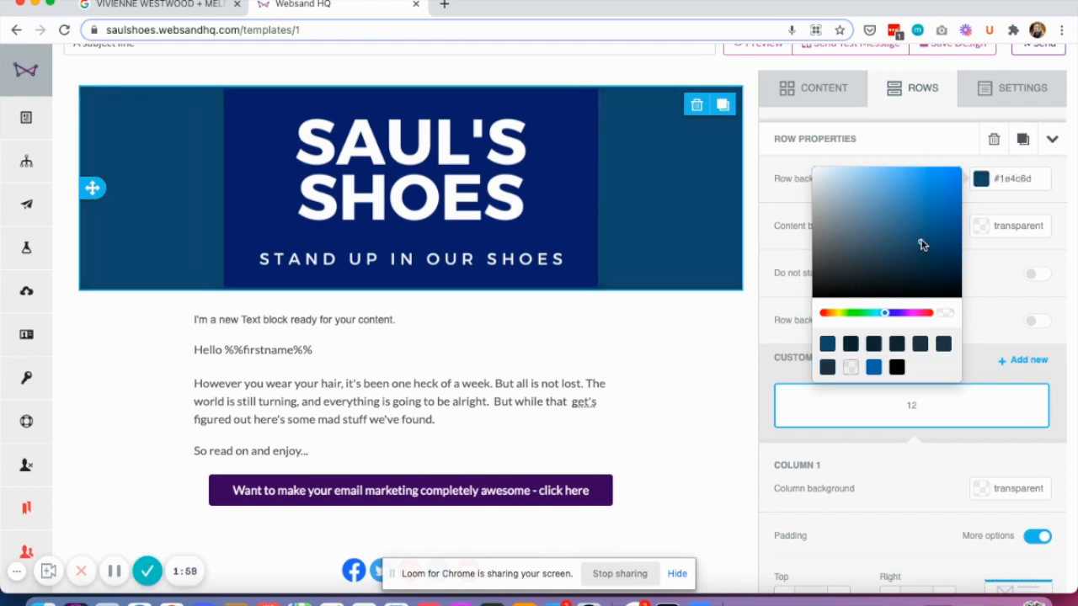
pyautogui.click(924, 225)
pyautogui.click(934, 256)
pyautogui.click(930, 267)
pyautogui.click(935, 259)
pyautogui.click(931, 250)
pyautogui.click(919, 238)
pyautogui.click(935, 243)
pyautogui.moveTo(935, 244); pyautogui.dragTo(965, 233)
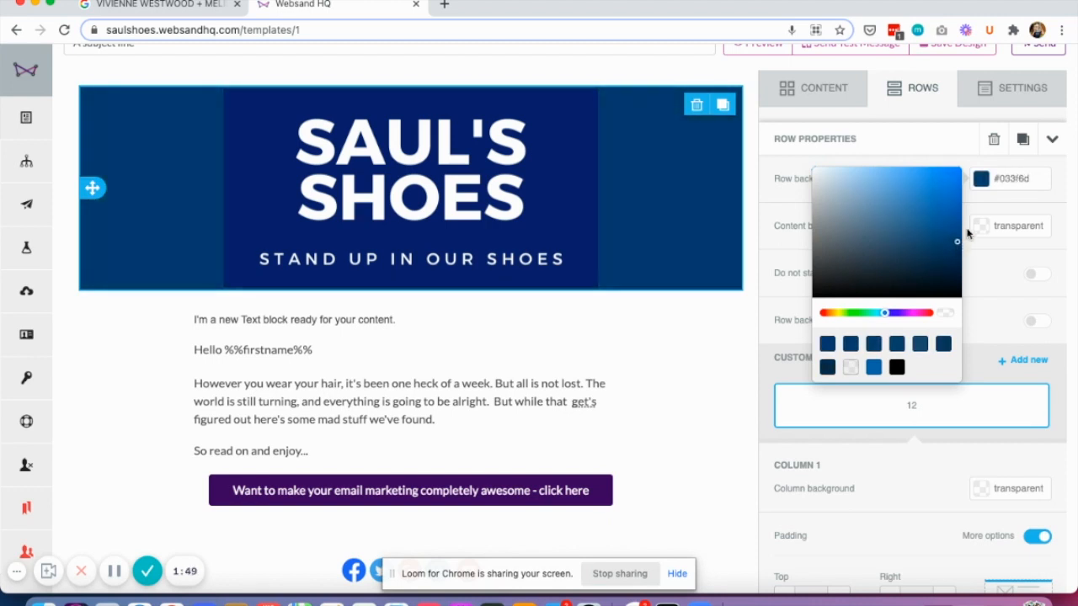
pyautogui.click(829, 345)
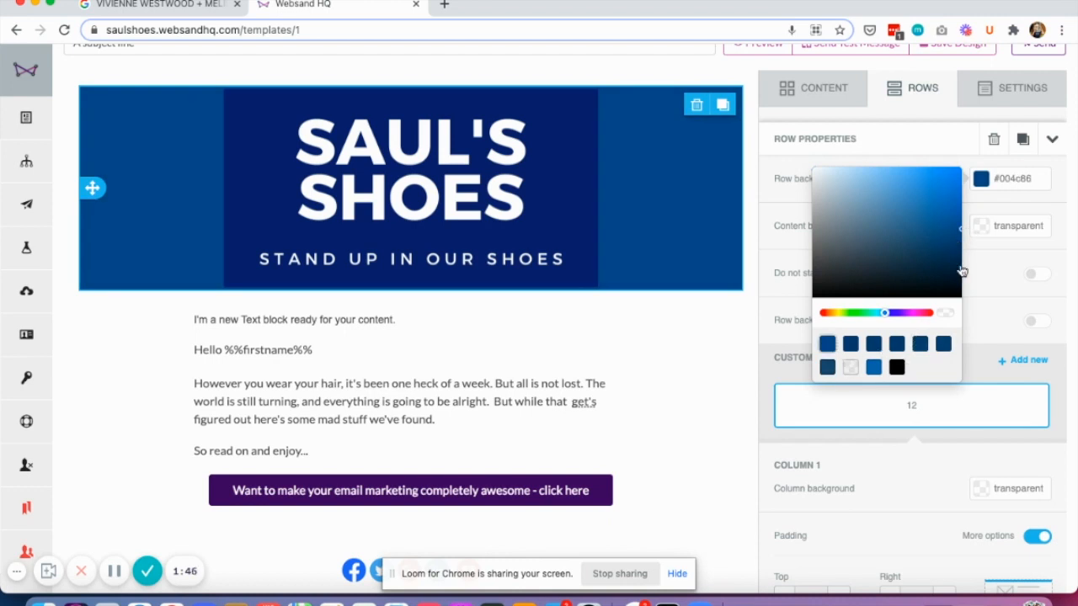
pyautogui.moveTo(961, 232)
pyautogui.mouseDown()
pyautogui.moveTo(961, 255)
pyautogui.moveTo(944, 248)
pyautogui.moveTo(975, 227)
pyautogui.mouseUp()
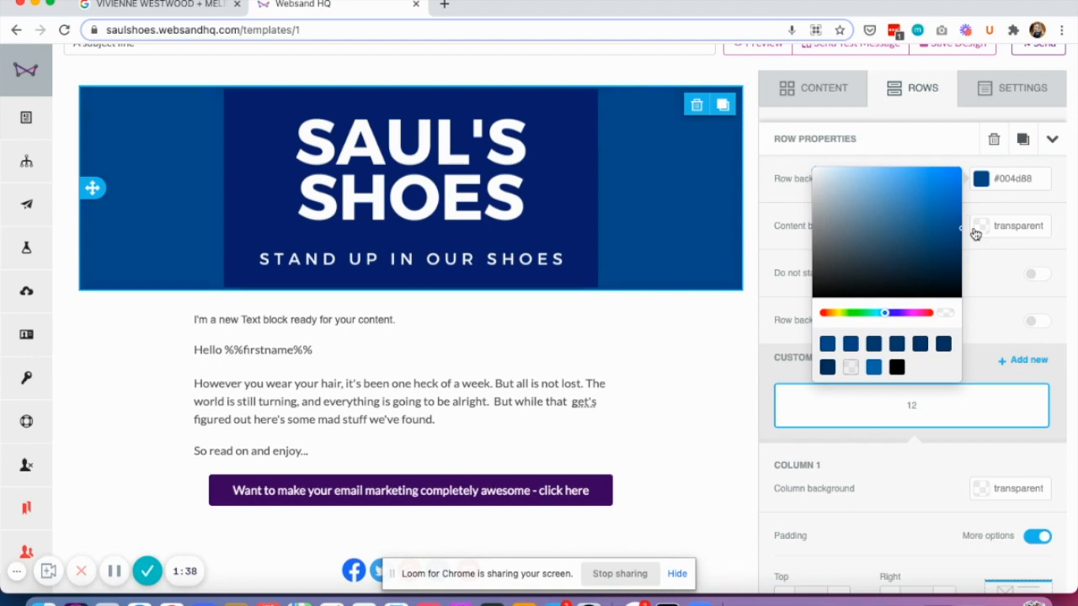
pyautogui.click(679, 344)
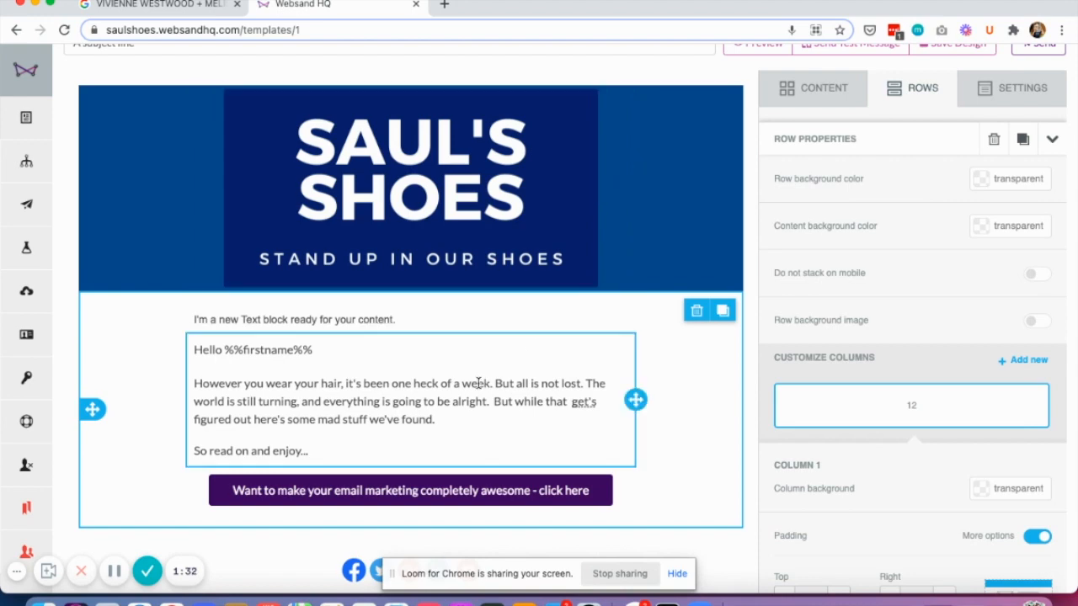
# Step: Delete the placeholder text block reading "I'm a new Text block ready for your content." above the greeting
pyautogui.scroll(-1, 463, 333)
pyautogui.click(459, 309)
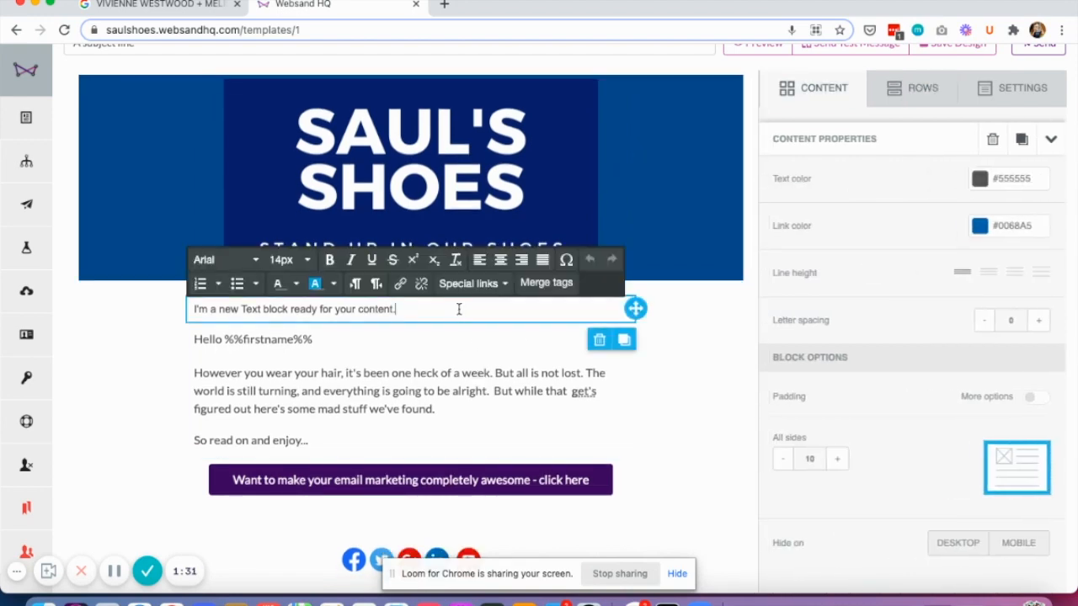
pyautogui.click(598, 340)
pyautogui.click(619, 444)
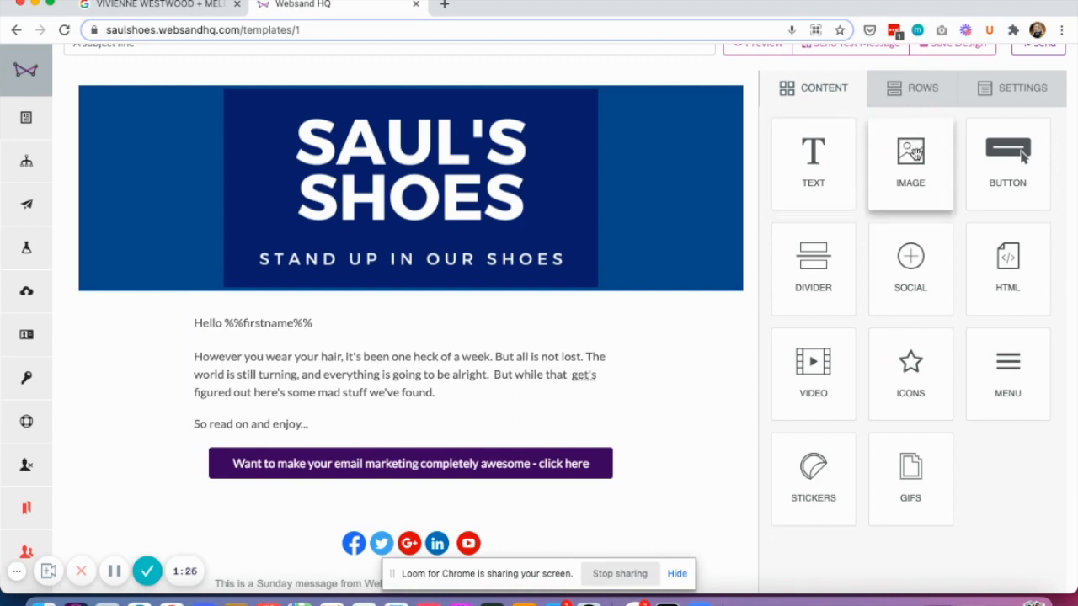
# Step: Add an image block between the greeting text and the purple button, and insert the sandals picture into it
pyautogui.moveTo(912, 151); pyautogui.dragTo(436, 447)
pyautogui.click(411, 535)
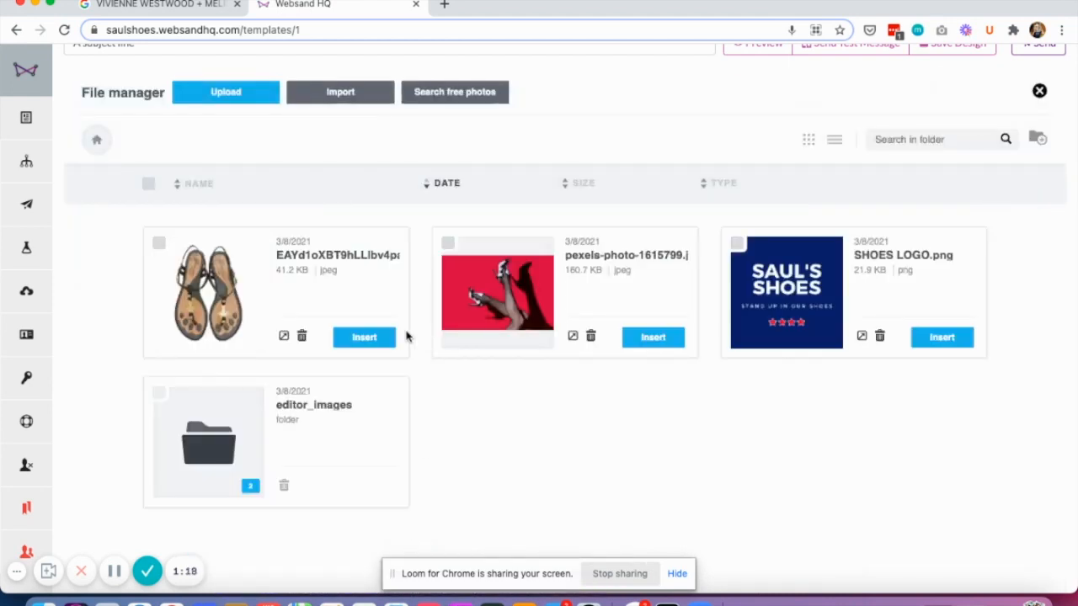
pyautogui.click(363, 338)
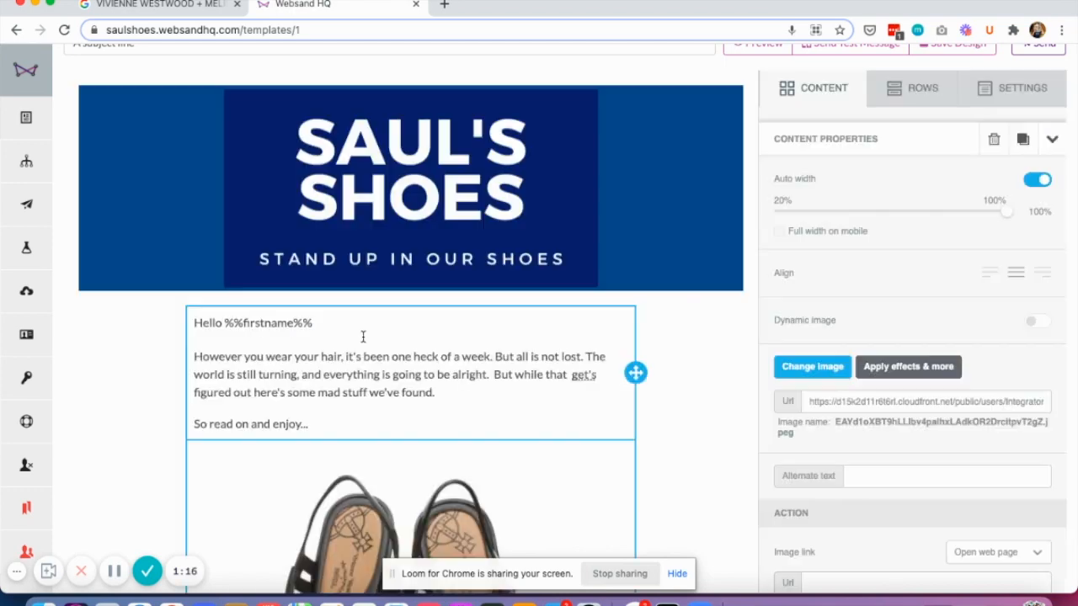
pyautogui.scroll(-5, 455, 392)
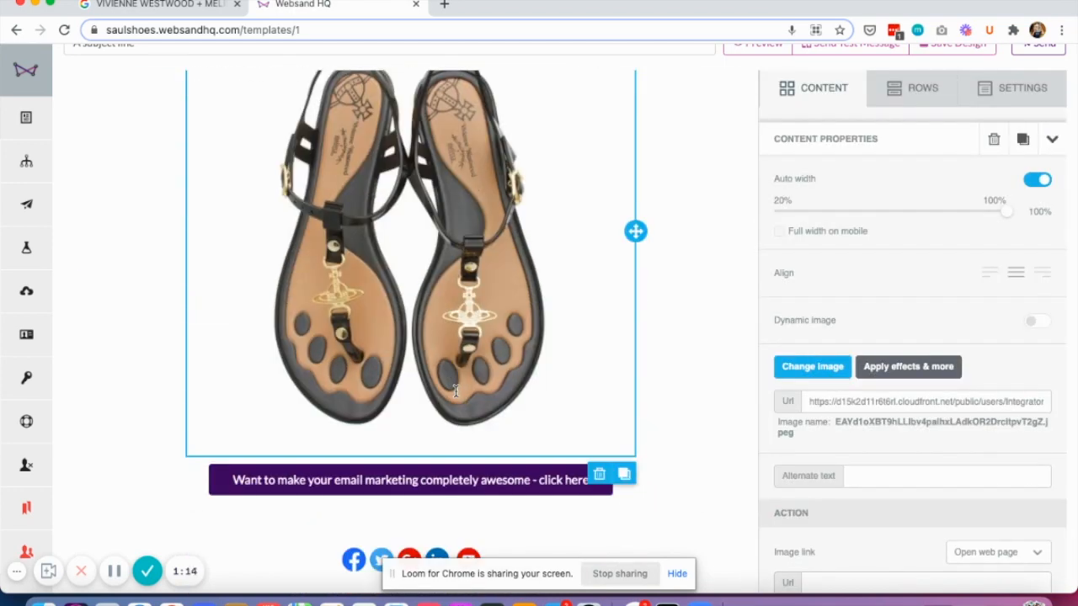
pyautogui.scroll(3, 456, 391)
pyautogui.scroll(-2, 456, 392)
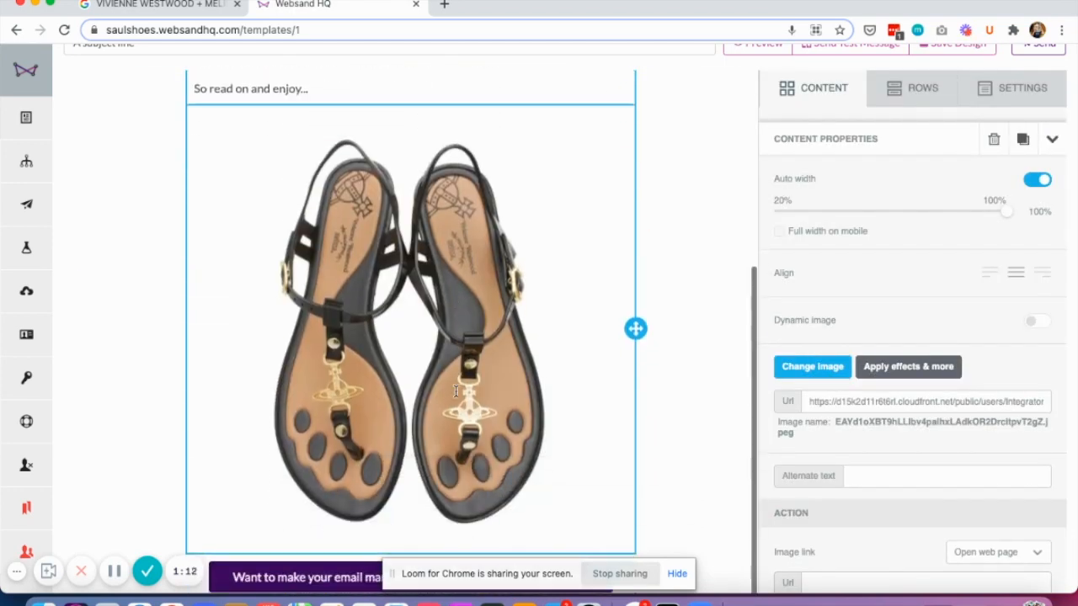
pyautogui.scroll(-1, 455, 391)
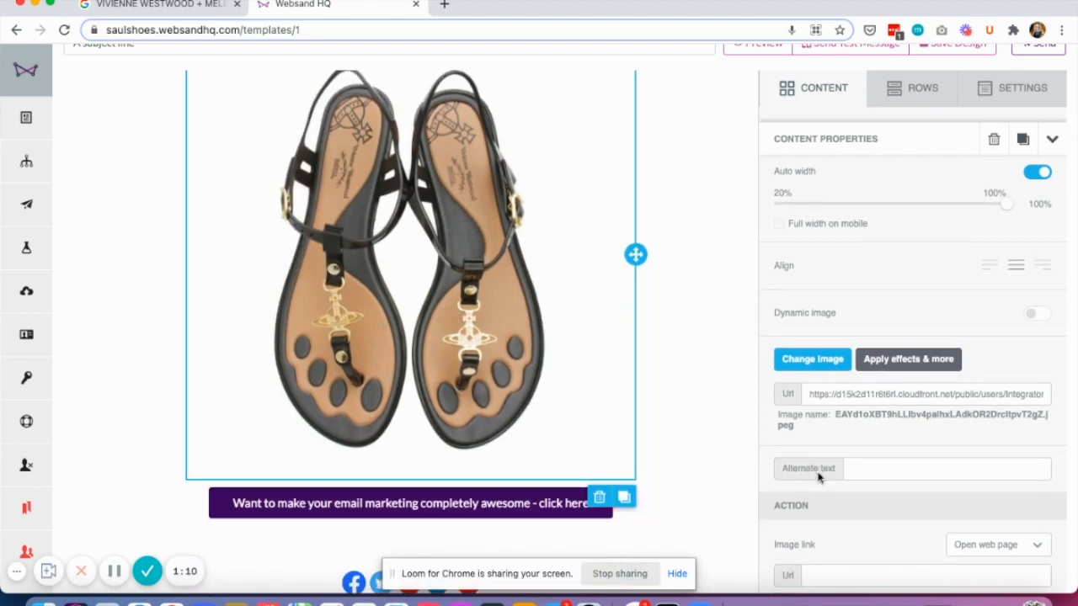
pyautogui.scroll(-2, 817, 476)
pyautogui.click(815, 410)
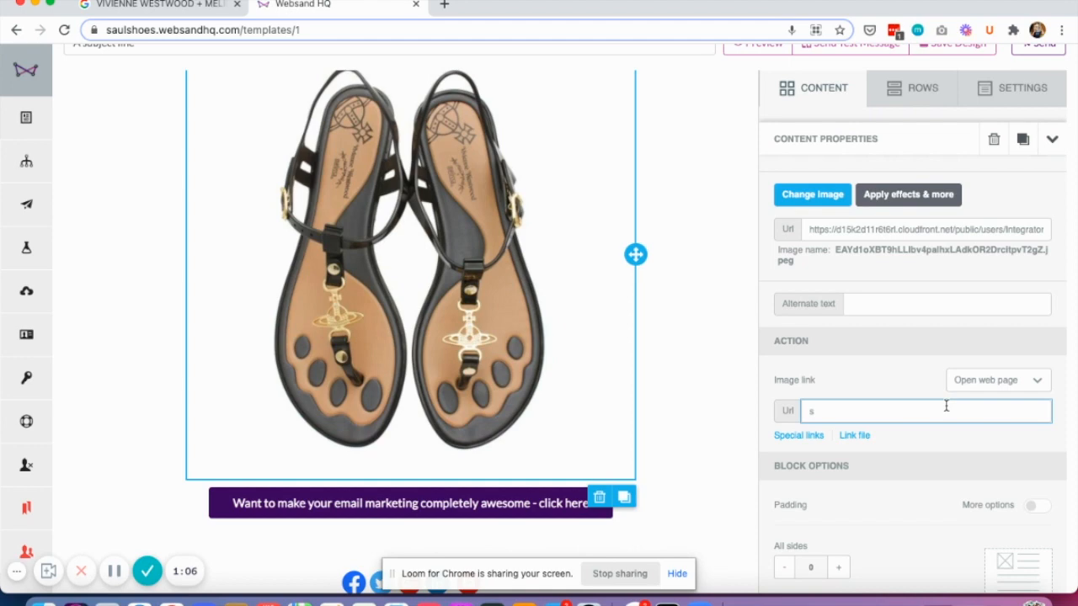
pyautogui.write('www.saulshoes/c')
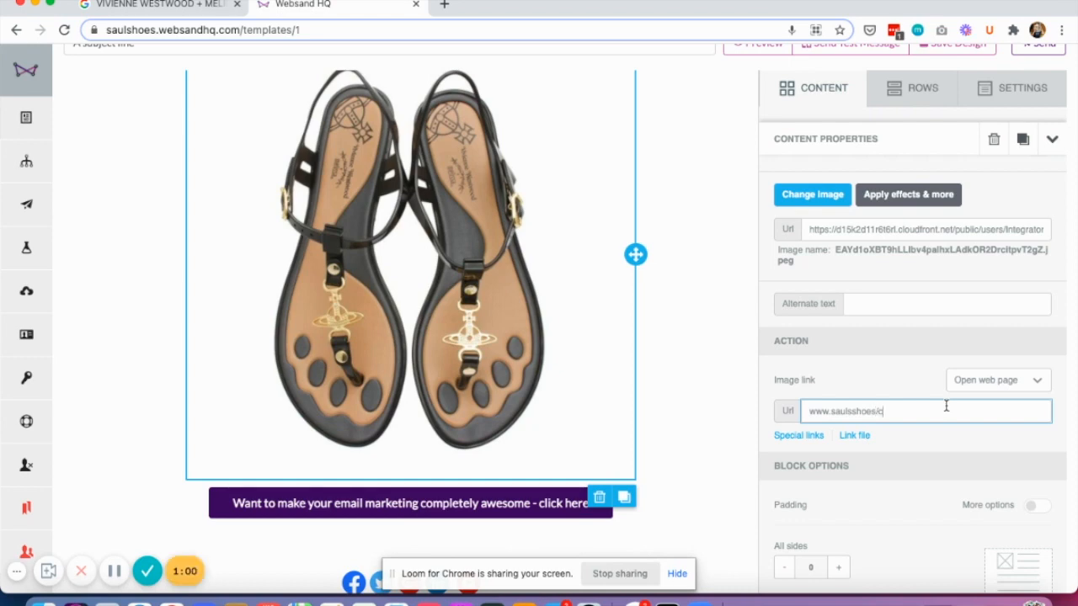
pyautogui.write('/ladiessanda')
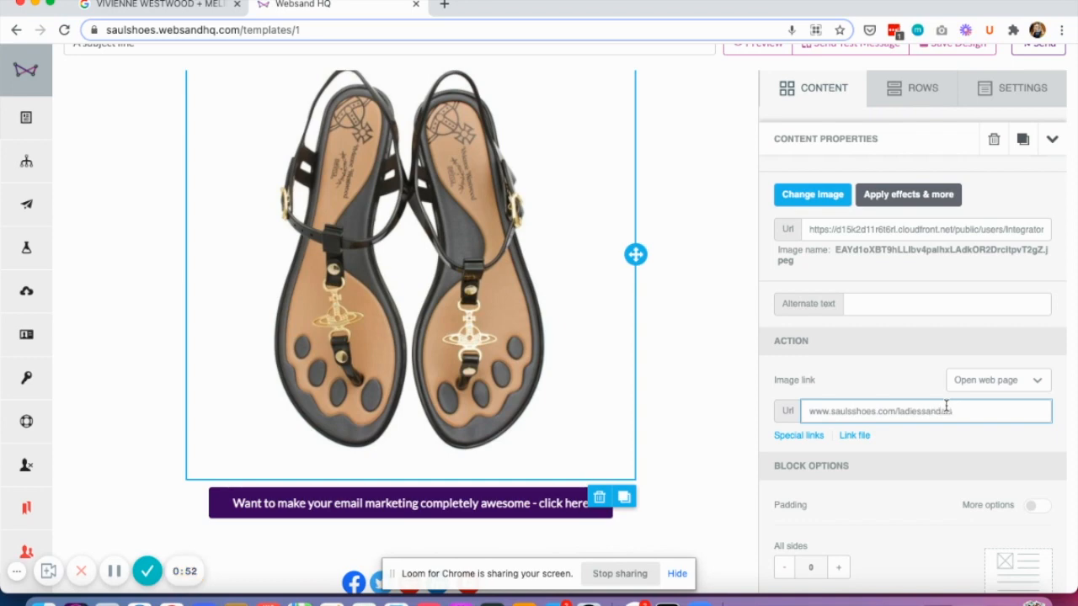
pyautogui.write('ls')
pyautogui.click(832, 386)
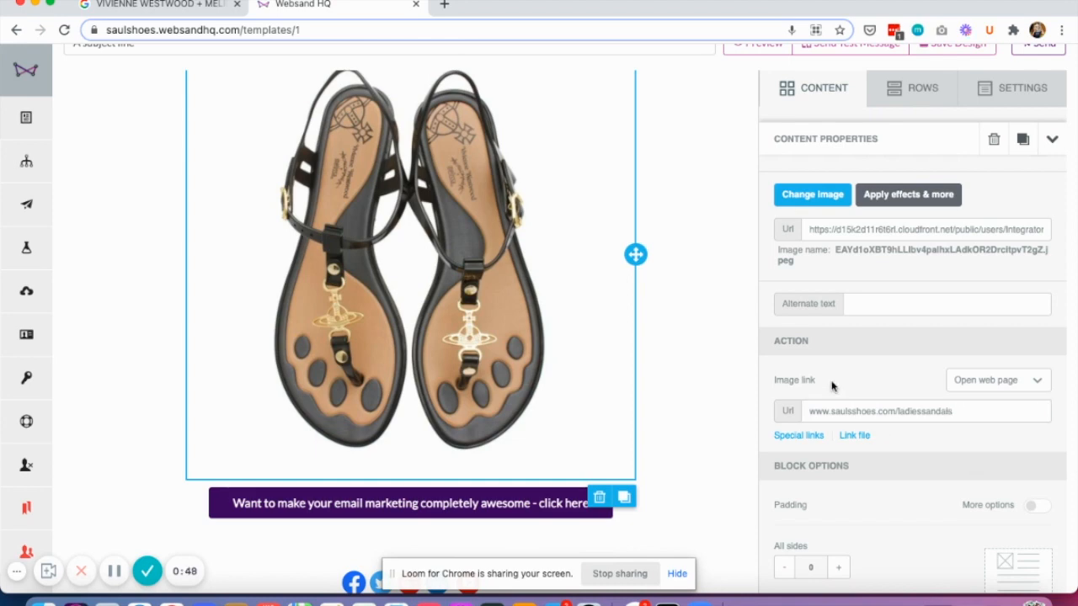
# Step: Turn off auto width for the sandals image and reduce its width to 60%
pyautogui.scroll(2, 471, 295)
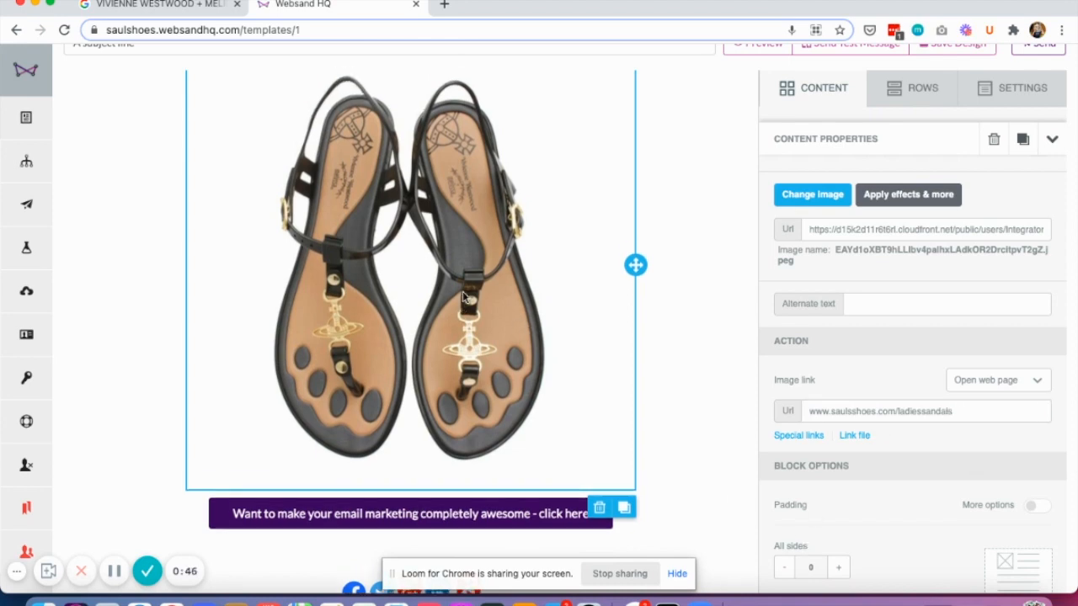
pyautogui.scroll(-2, 428, 326)
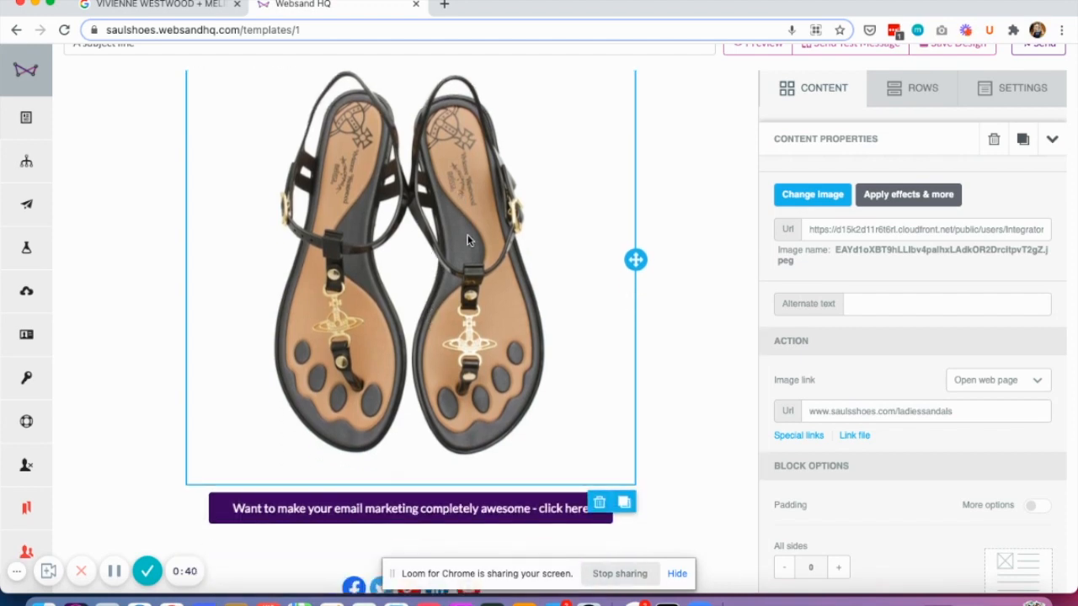
pyautogui.scroll(-1, 467, 234)
pyautogui.scroll(3, 467, 240)
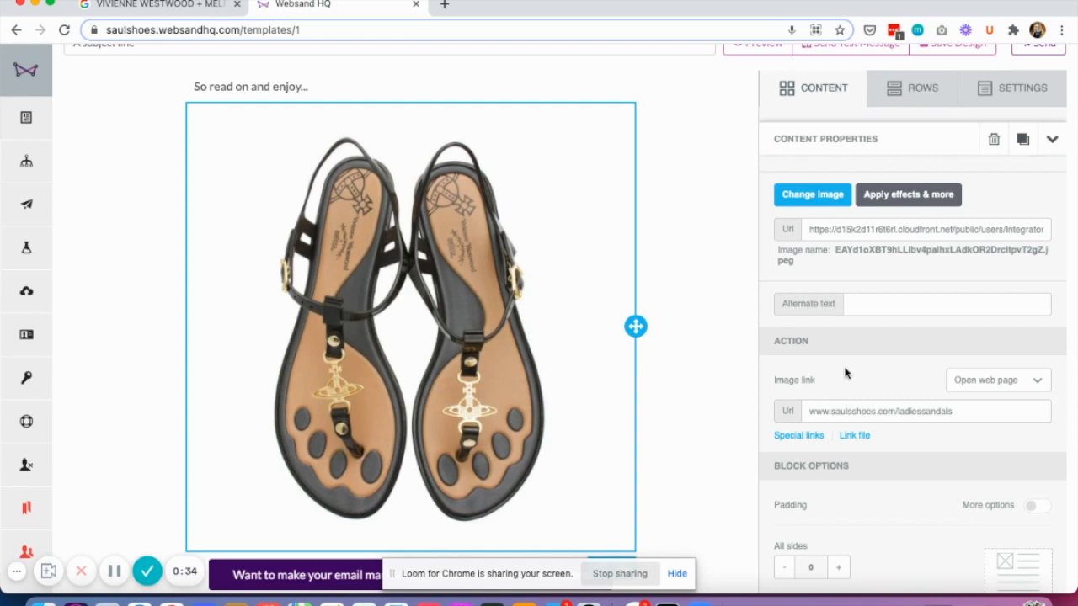
pyautogui.scroll(4, 890, 292)
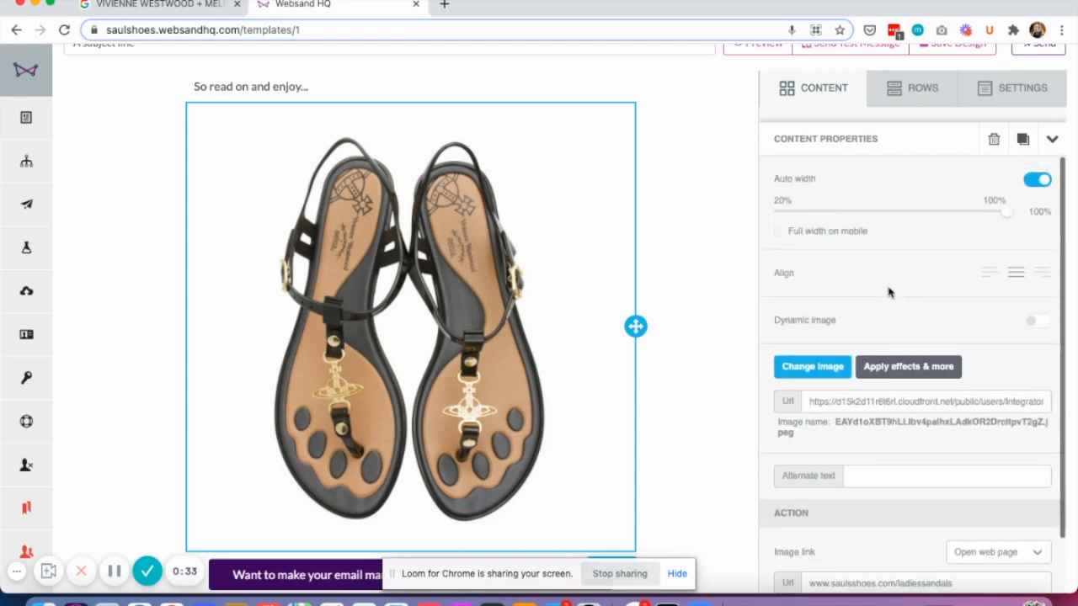
pyautogui.click(1031, 184)
pyautogui.moveTo(1007, 212); pyautogui.dragTo(889, 211)
pyautogui.scroll(-4, 501, 340)
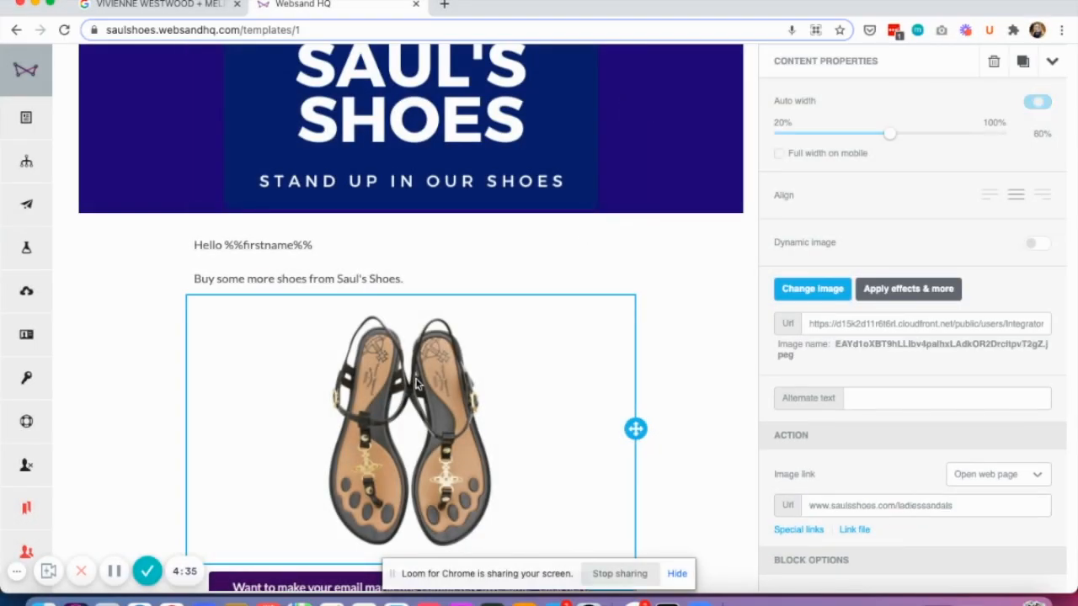
pyautogui.click(805, 506)
pyautogui.write('https://')
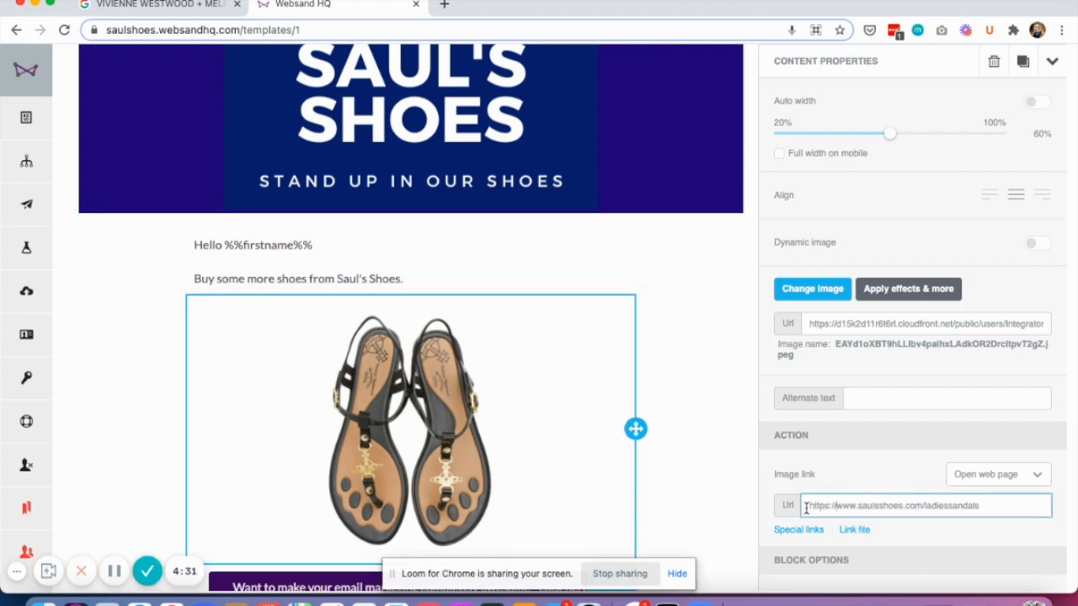
pyautogui.click(448, 437)
pyautogui.scroll(-2, 449, 437)
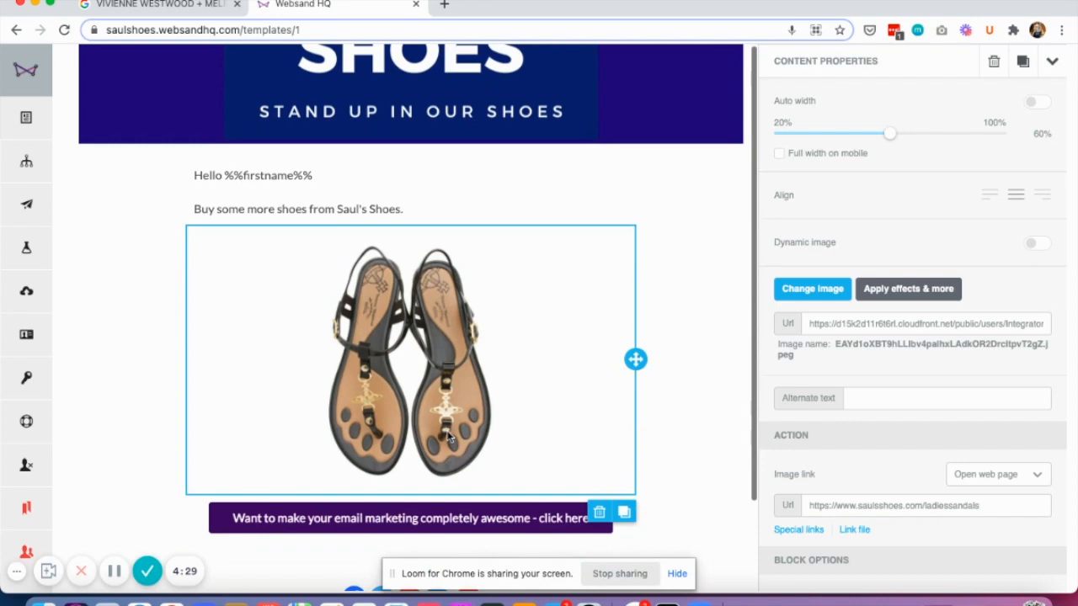
pyautogui.click(424, 519)
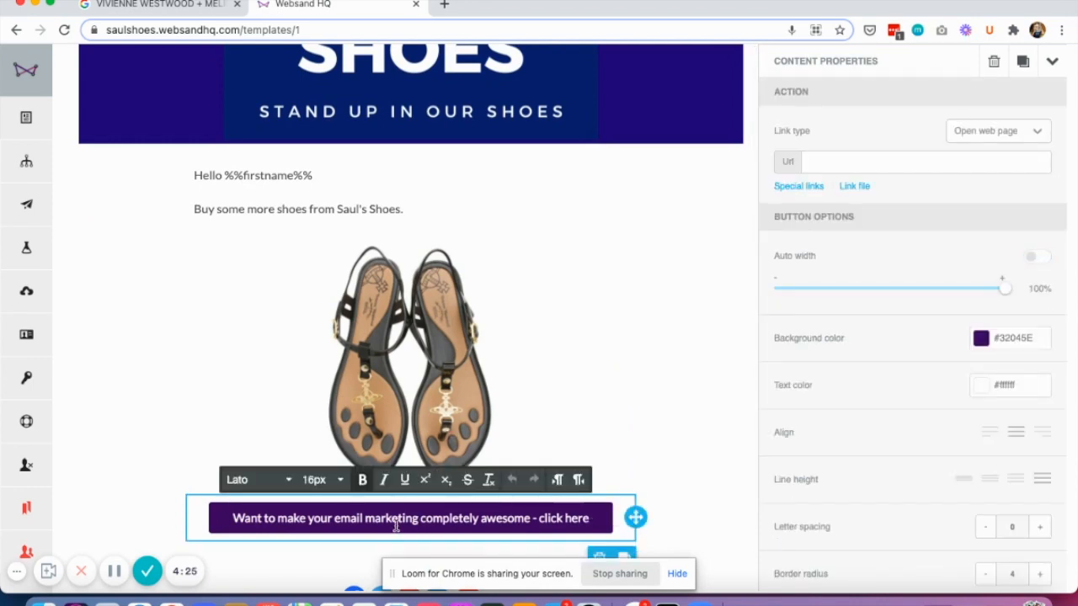
pyautogui.click(820, 165)
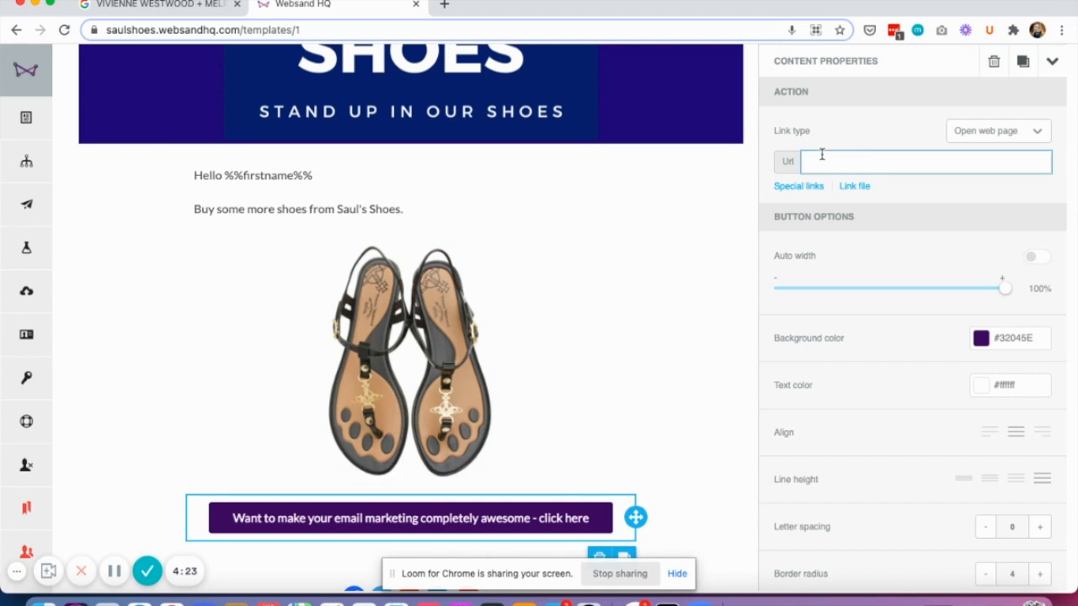
pyautogui.click(434, 320)
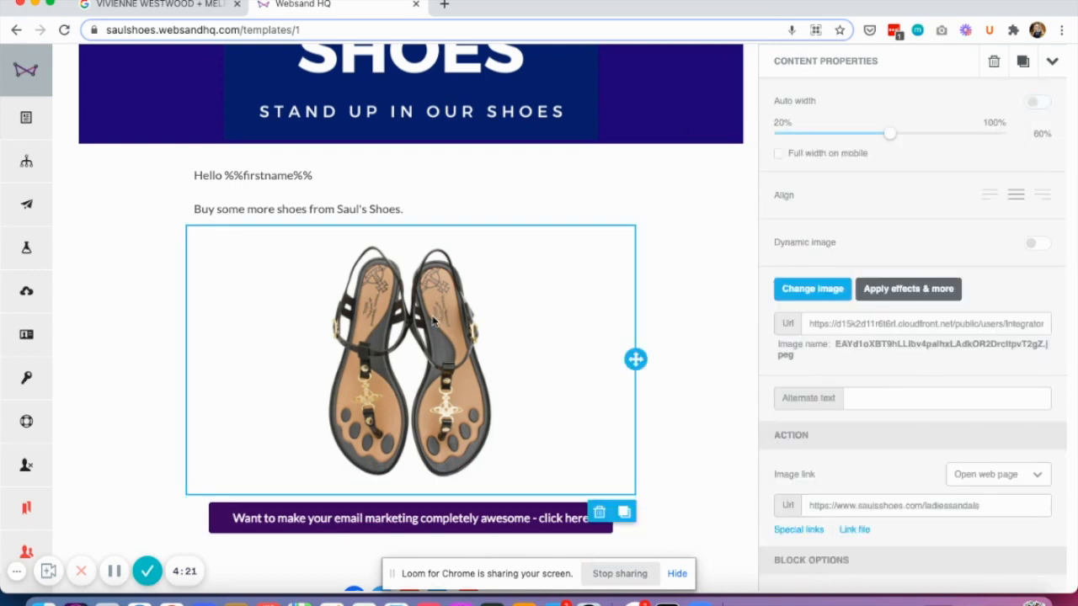
pyautogui.moveTo(985, 505); pyautogui.dragTo(799, 506)
pyautogui.press('super+c')
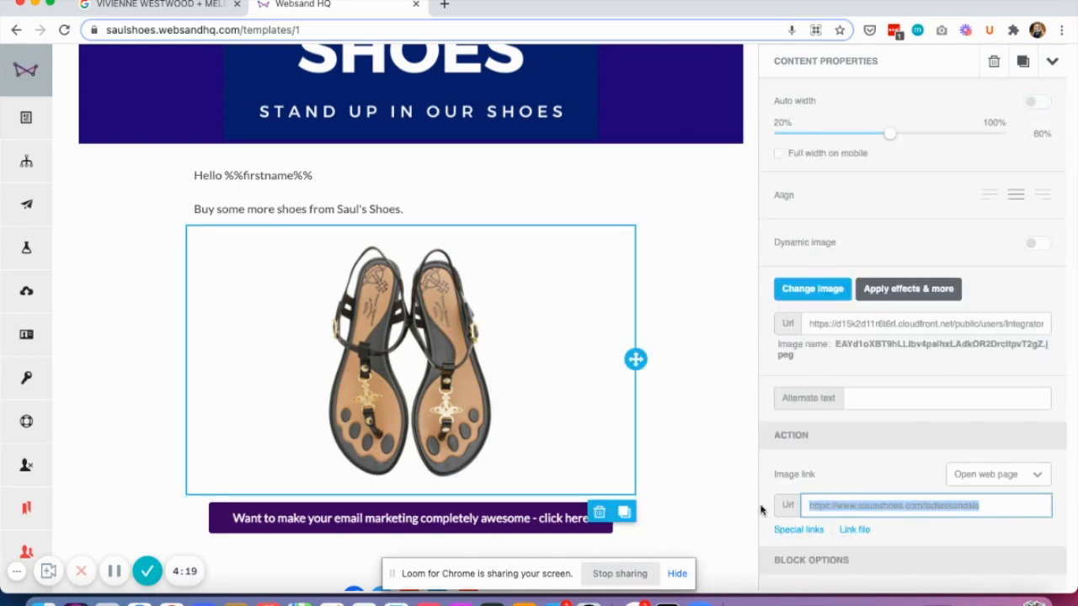
pyautogui.click(476, 510)
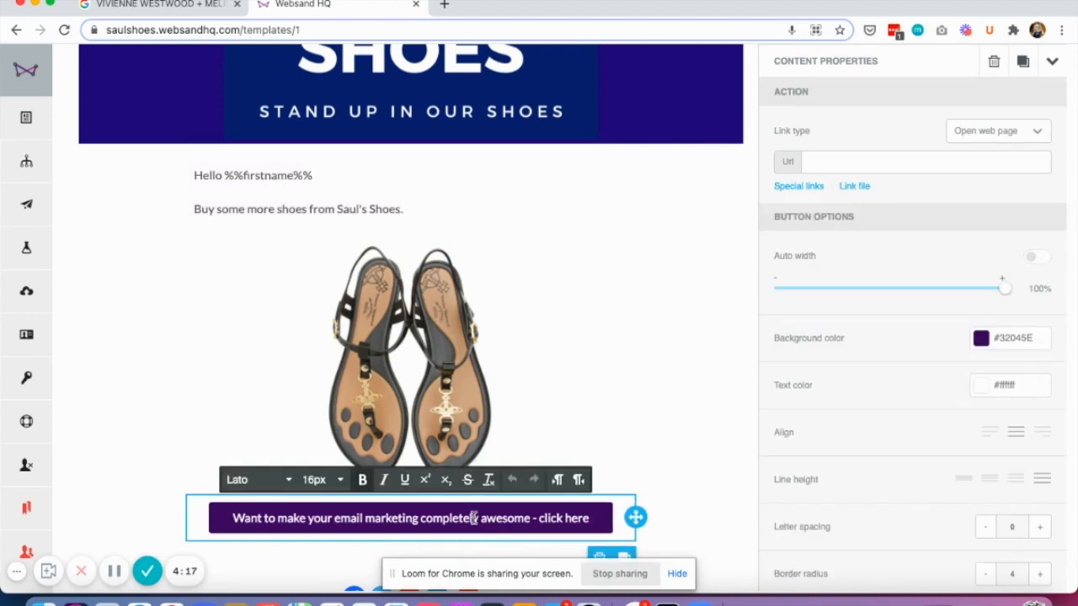
pyautogui.click(821, 161)
pyautogui.press('super+v')
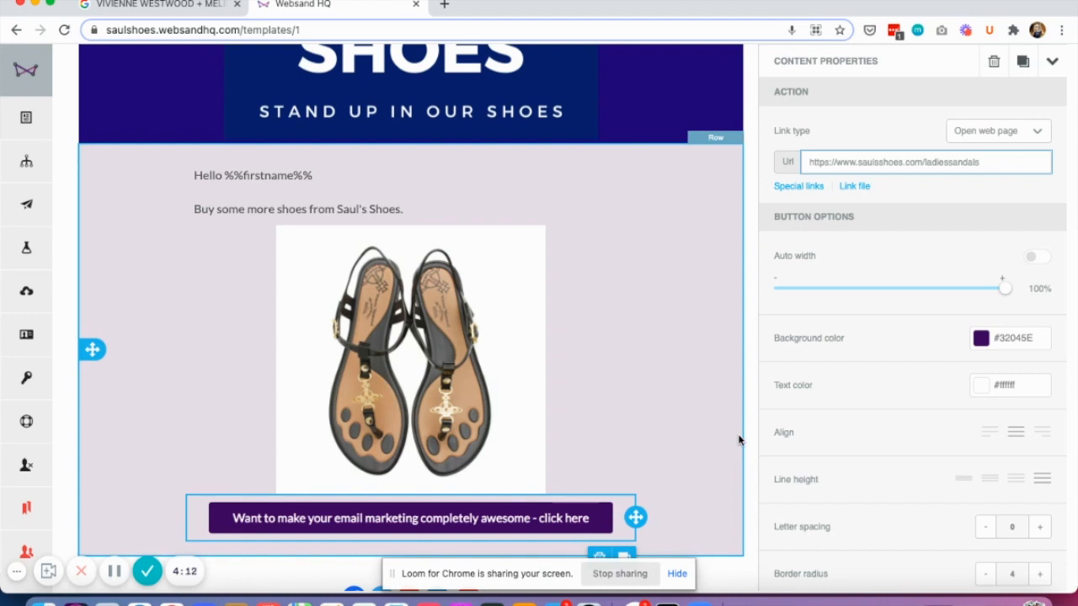
# Step: Darken the background colour of the header row containing the logo to #0d166a
pyautogui.scroll(2, 678, 282)
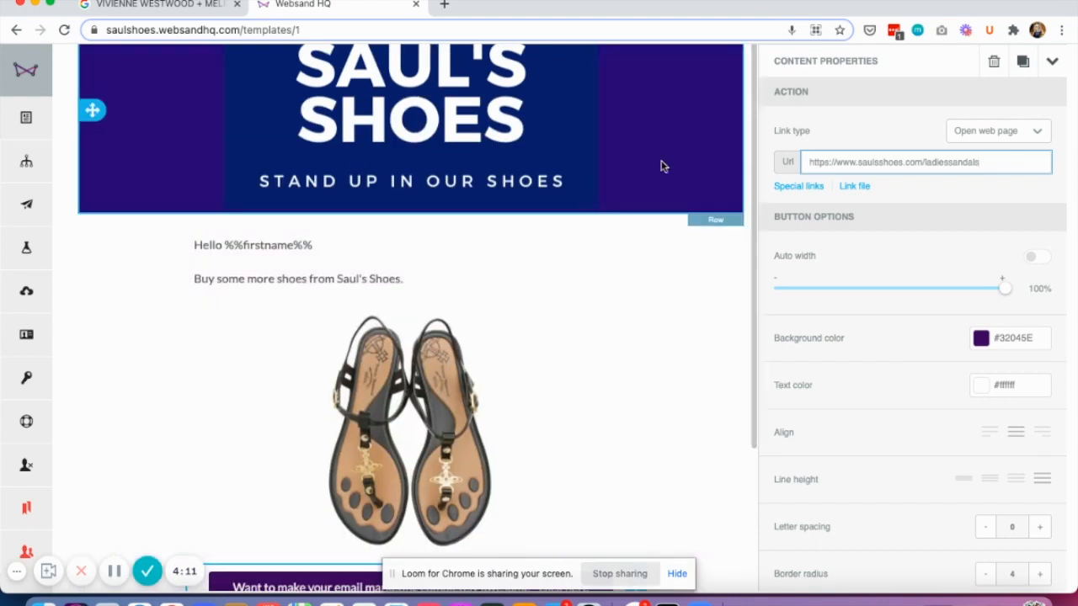
pyautogui.click(662, 166)
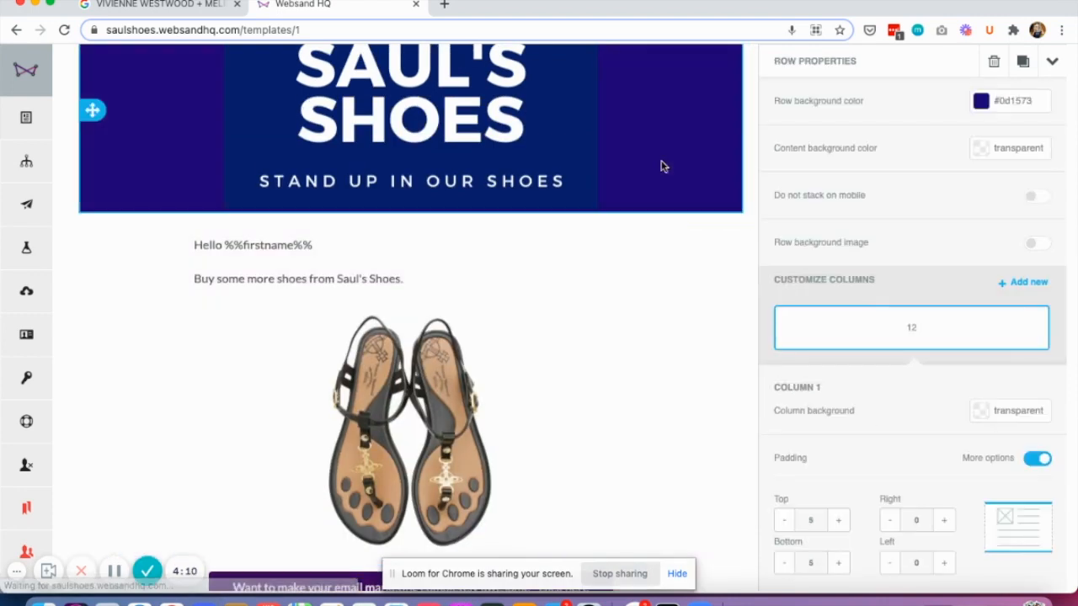
pyautogui.click(1040, 100)
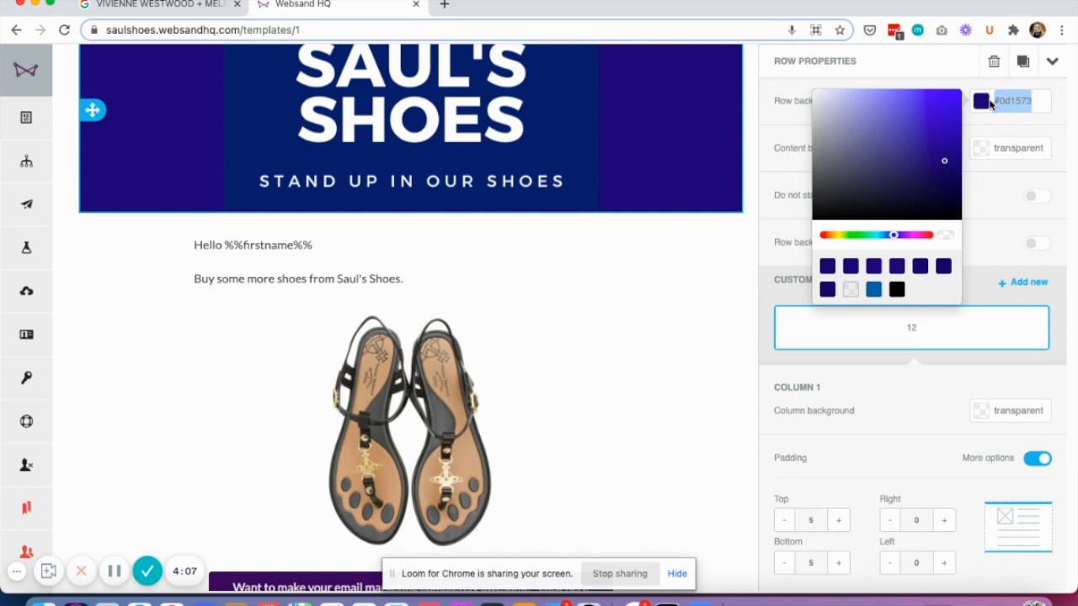
pyautogui.click(945, 164)
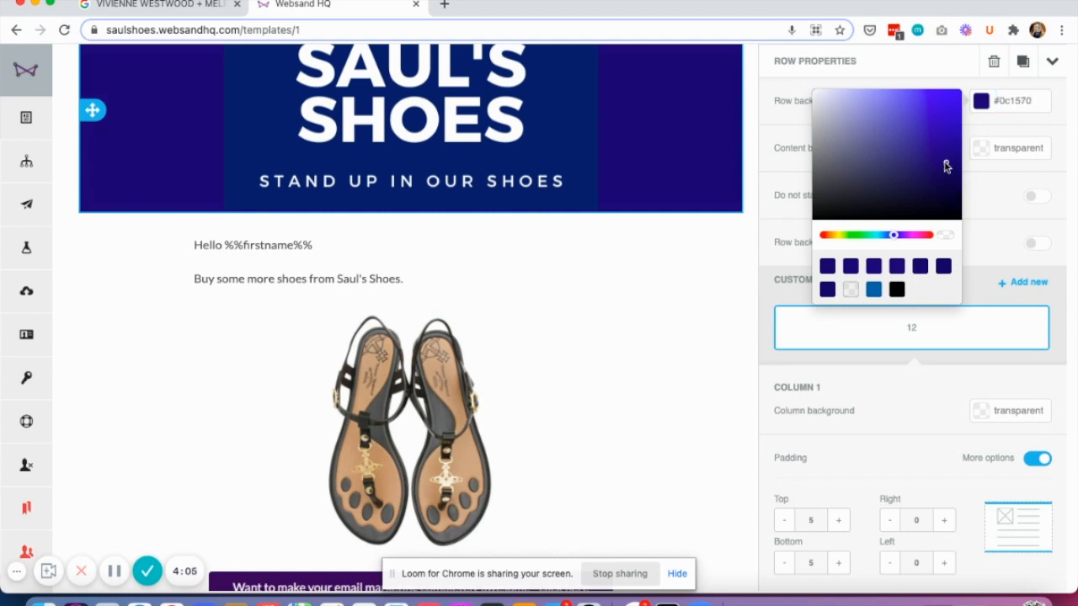
pyautogui.click(943, 166)
# Step: Copy the header row's background colour code #0d166a and apply it as the background colour of the button below the sandals
pyautogui.moveTo(1032, 100); pyautogui.dragTo(995, 100)
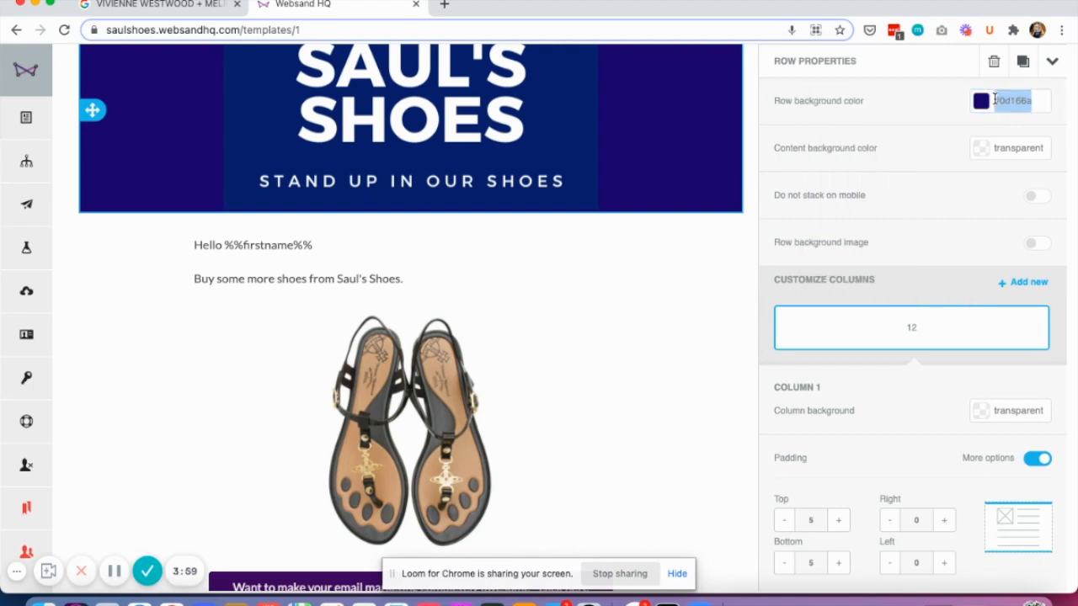
pyautogui.scroll(-3, 404, 379)
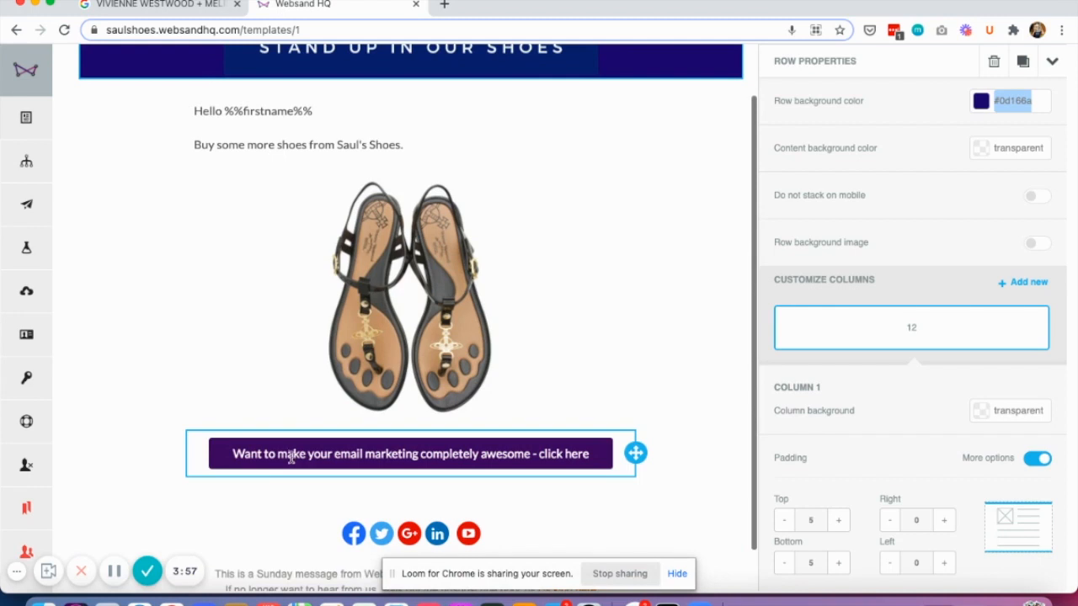
pyautogui.click(281, 455)
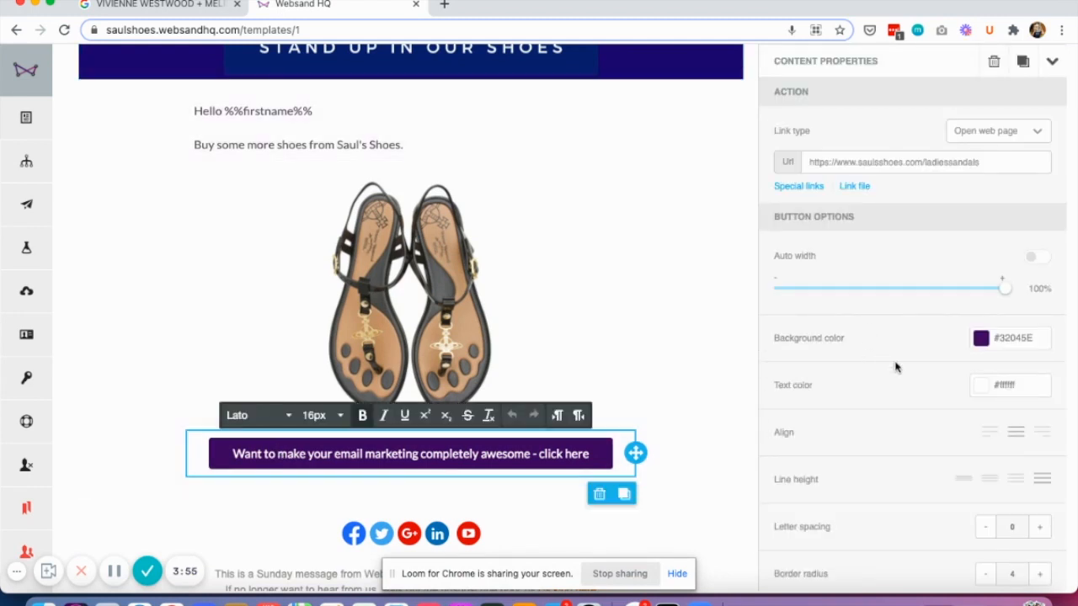
pyautogui.moveTo(999, 336); pyautogui.dragTo(1051, 340)
pyautogui.write('#0D166A')
pyautogui.press('Return')
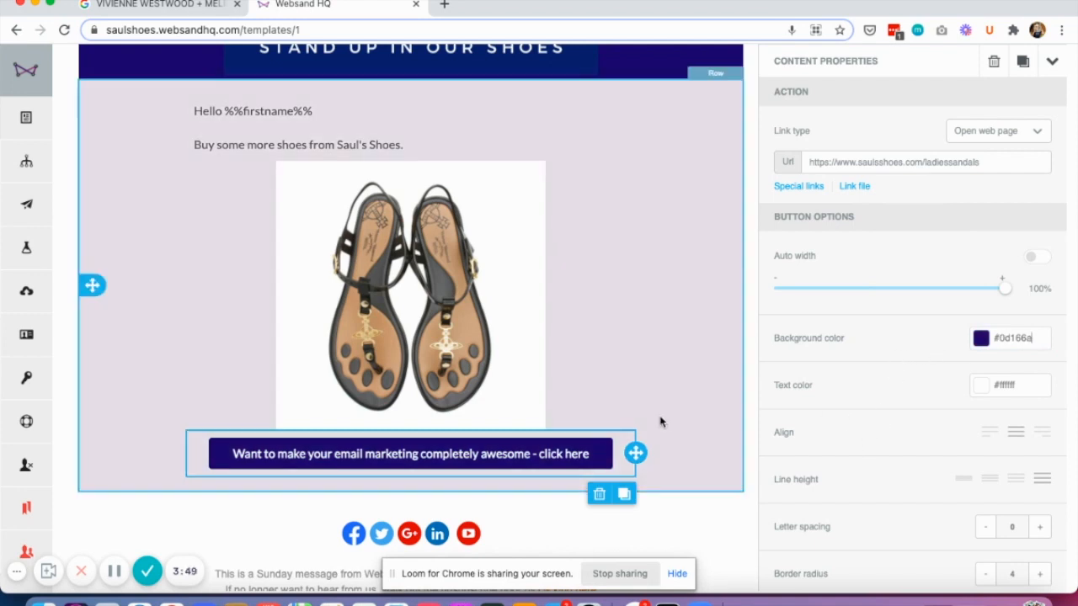
# Step: Reduce the button's width to 90% and replace its label with BUY THESE SHOES
pyautogui.moveTo(1003, 288); pyautogui.dragTo(971, 289)
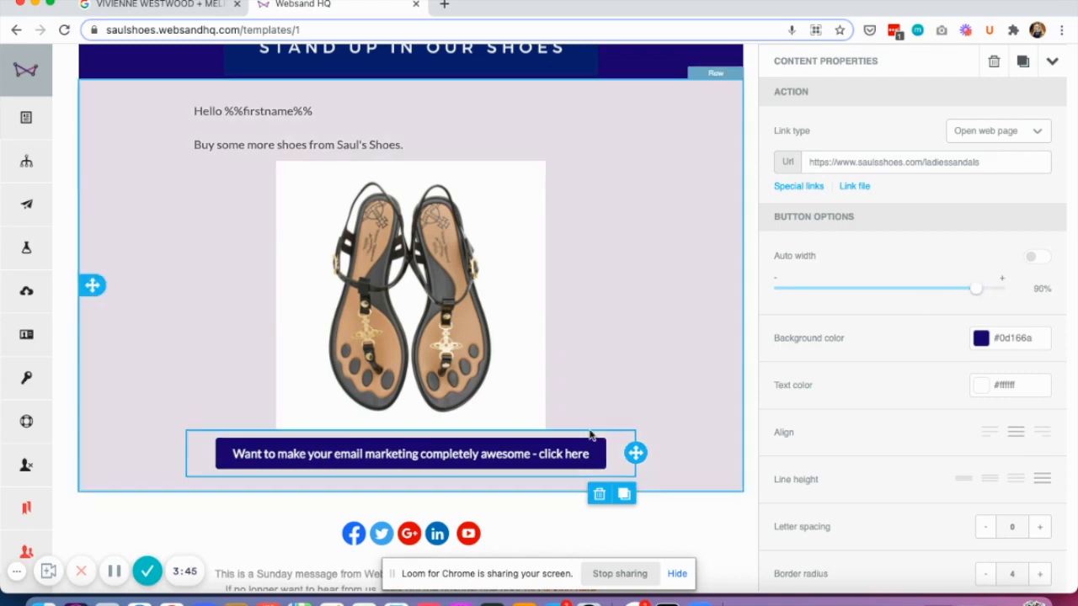
pyautogui.click(540, 446)
pyautogui.moveTo(578, 446); pyautogui.dragTo(228, 456)
pyautogui.write('BUY')
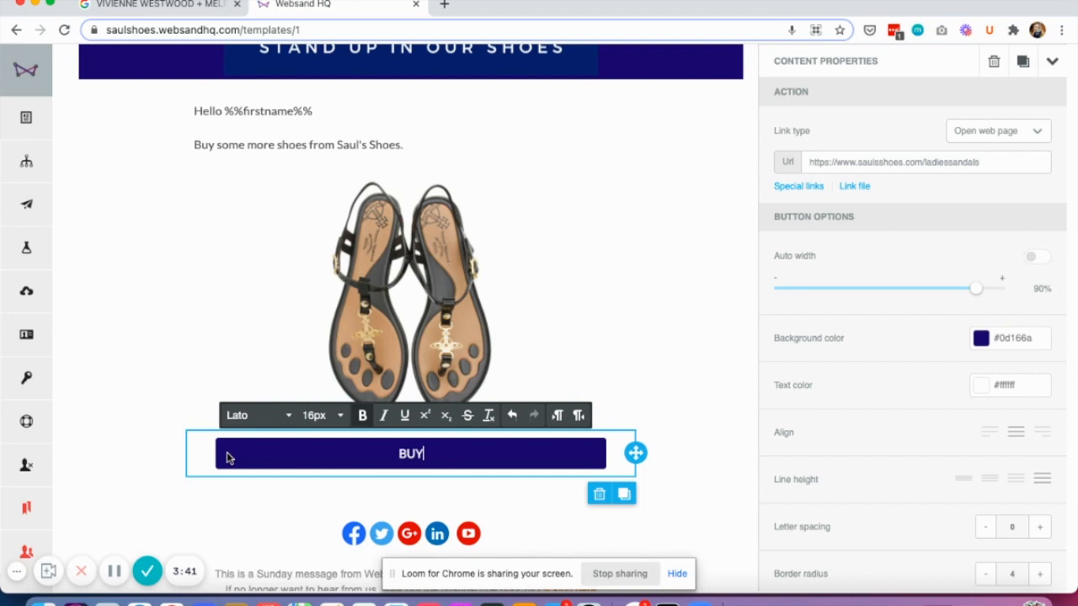
pyautogui.write(' THESE SHOES')
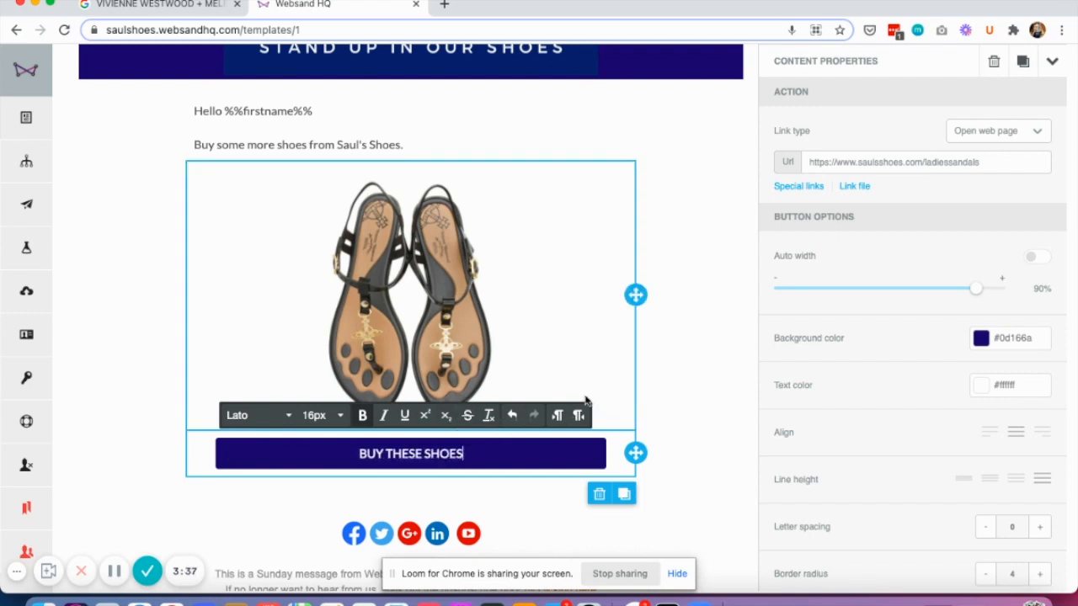
pyautogui.click(697, 415)
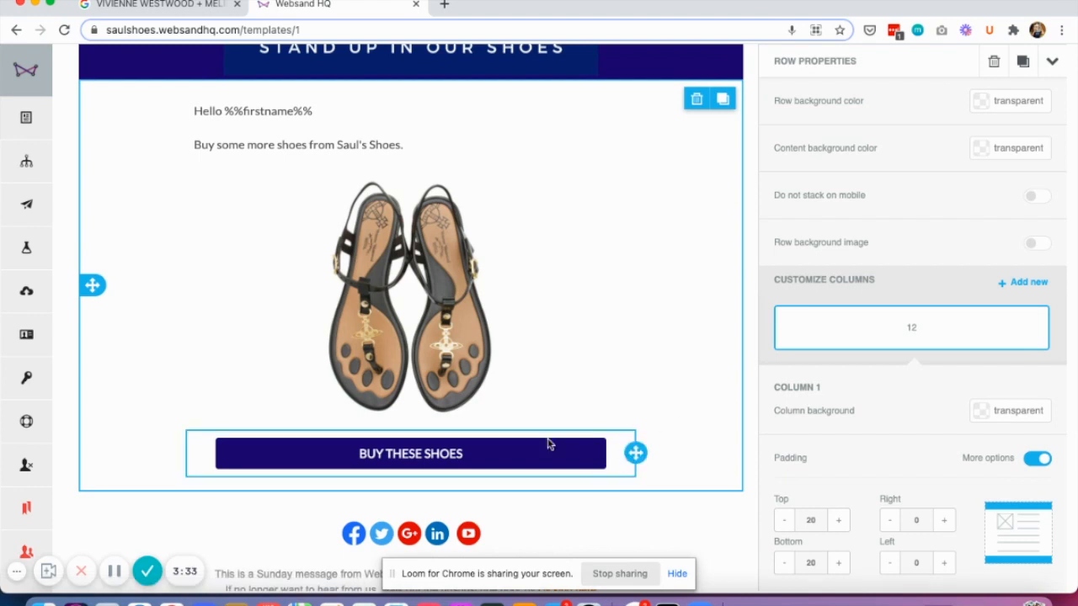
# Step: Replace the word "Sunday" with "marketing" in the first line of the footer text
pyautogui.scroll(-1, 547, 443)
pyautogui.scroll(5, 547, 443)
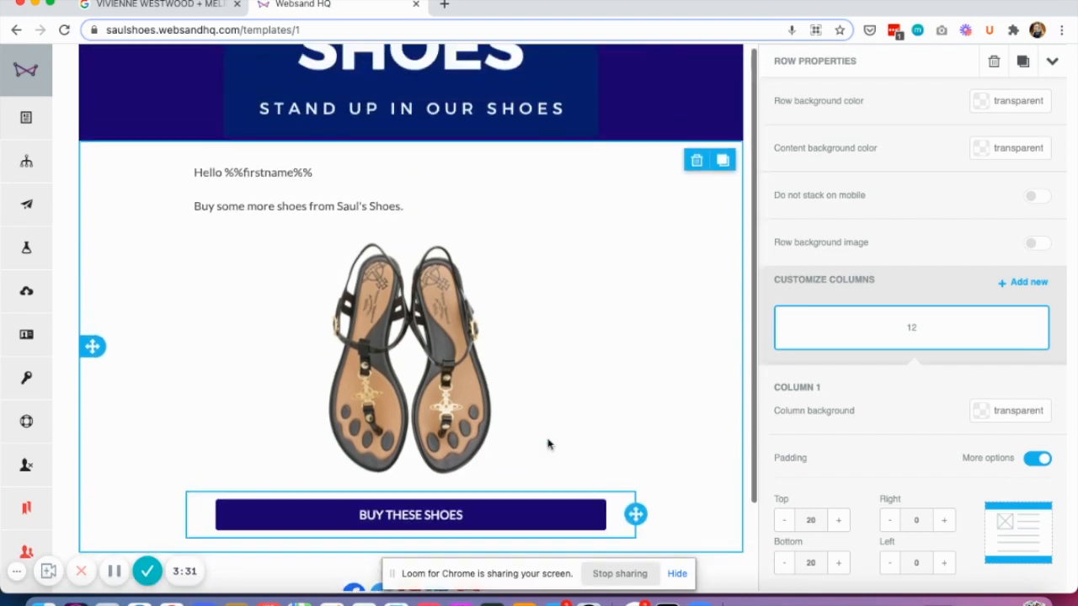
pyautogui.scroll(5, 547, 444)
pyautogui.scroll(-3, 547, 444)
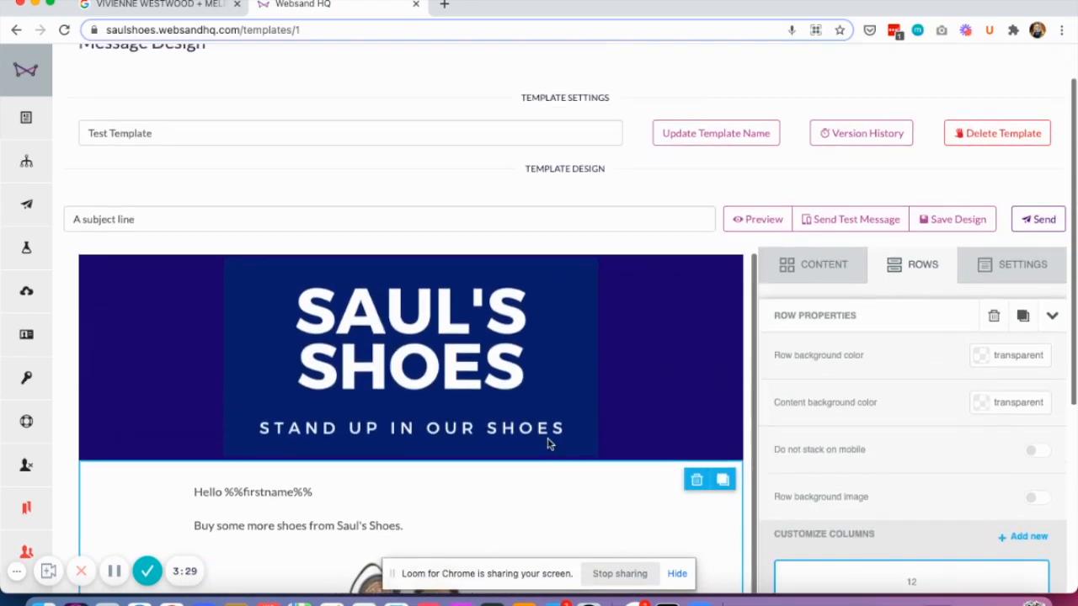
pyautogui.scroll(-8, 547, 444)
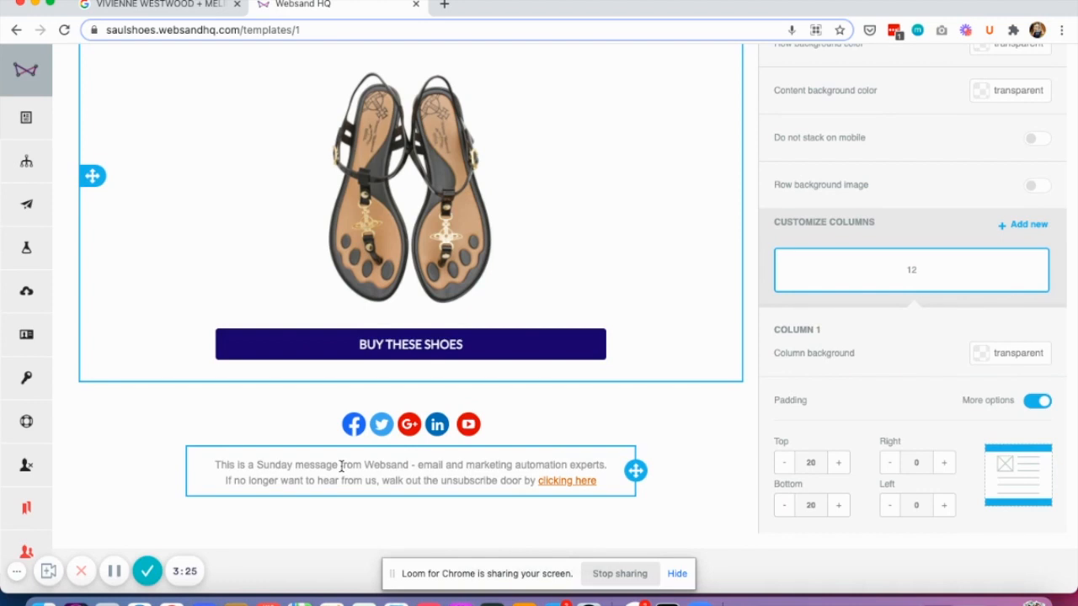
pyautogui.click(341, 466)
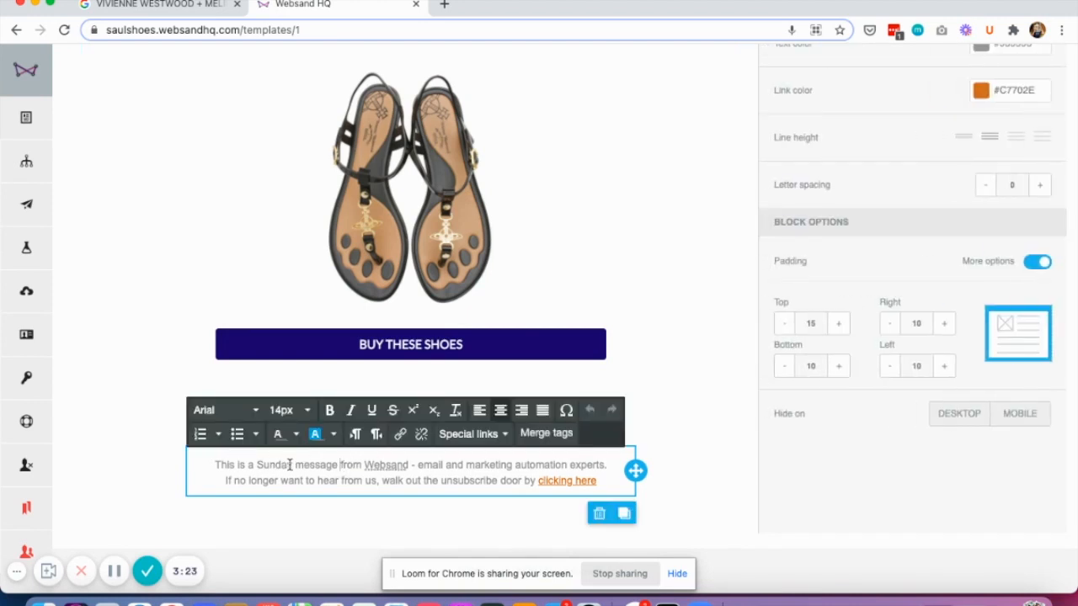
pyautogui.moveTo(289, 465); pyautogui.dragTo(258, 466)
pyautogui.write('marketing')
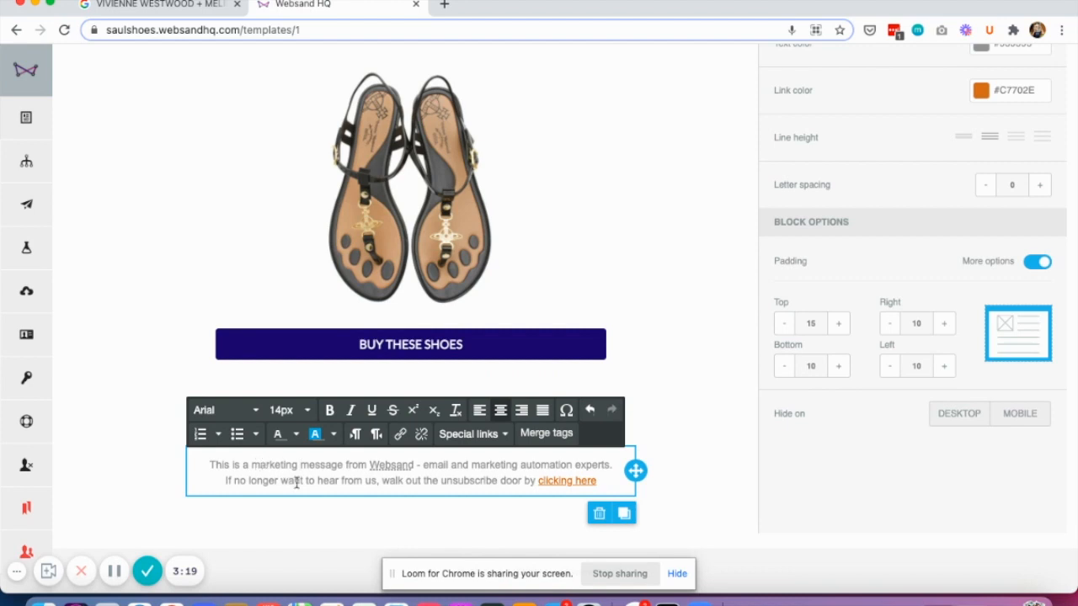
# Step: Replace "Websand - email and marketing automation experts" in the footer text with "Saul's Shoes"
pyautogui.moveTo(370, 468); pyautogui.dragTo(607, 472)
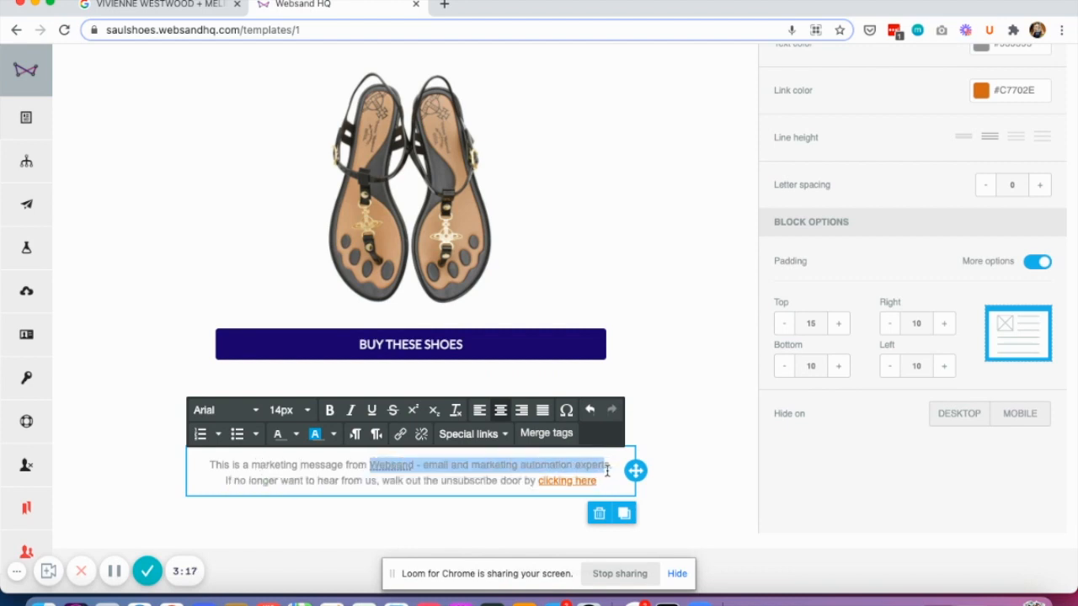
pyautogui.write('Sauls ')
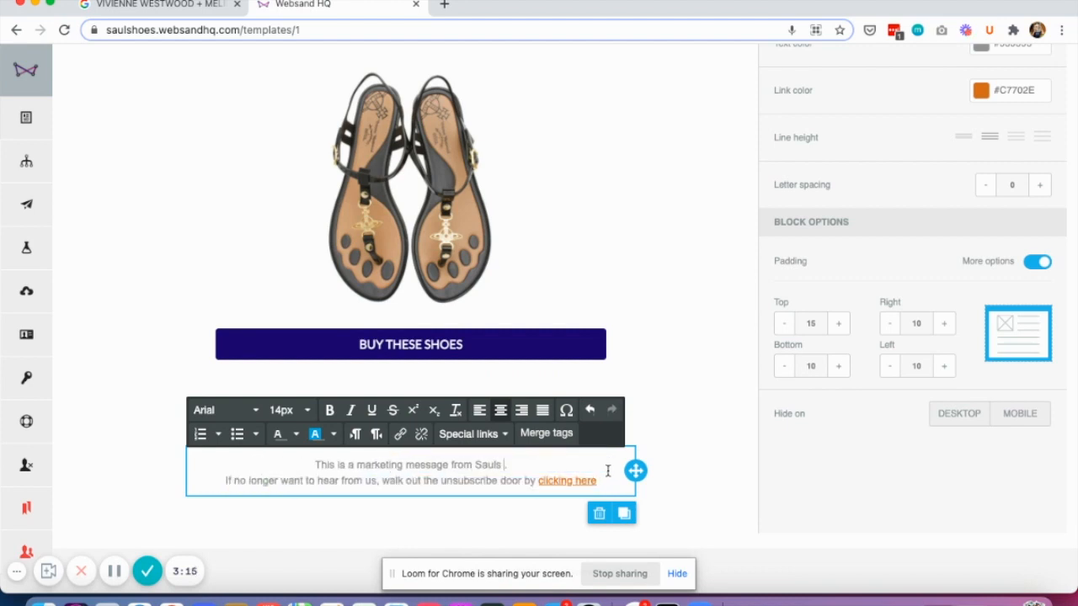
pyautogui.write('Shoes.')
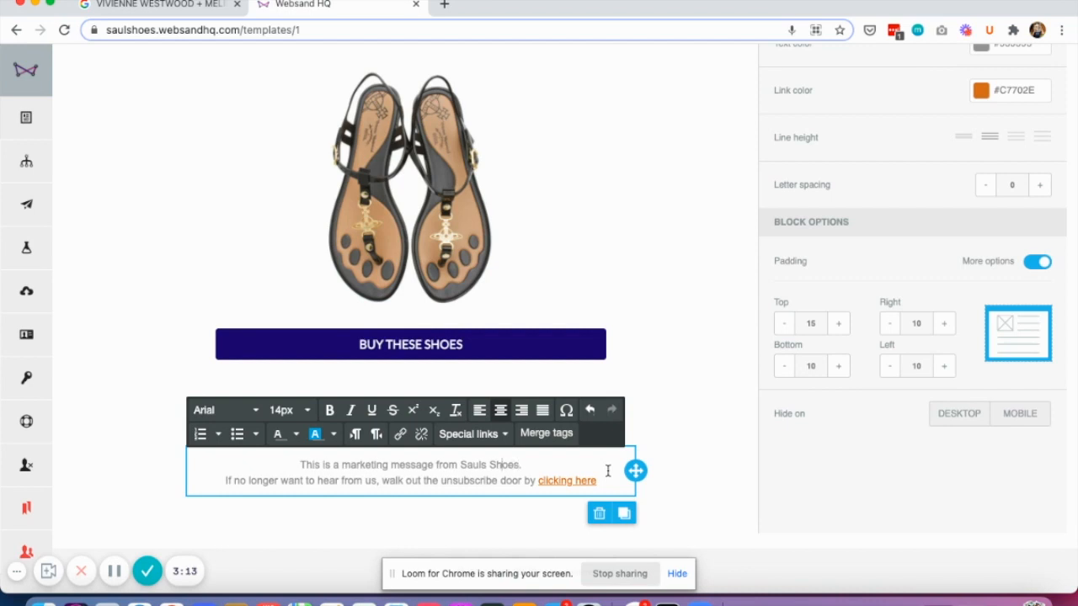
pyautogui.write("'")
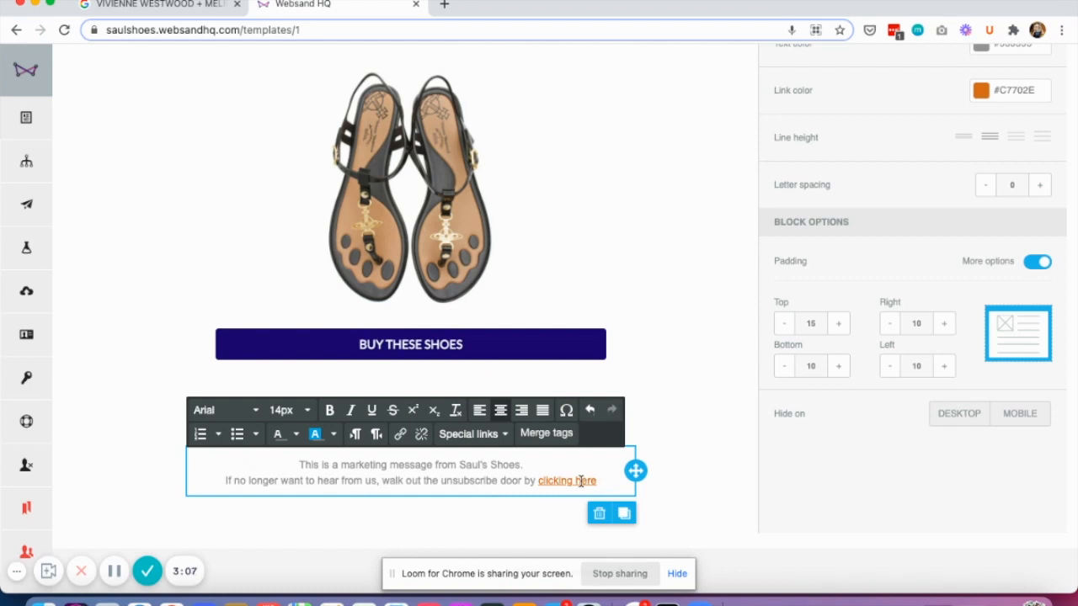
pyautogui.click(713, 393)
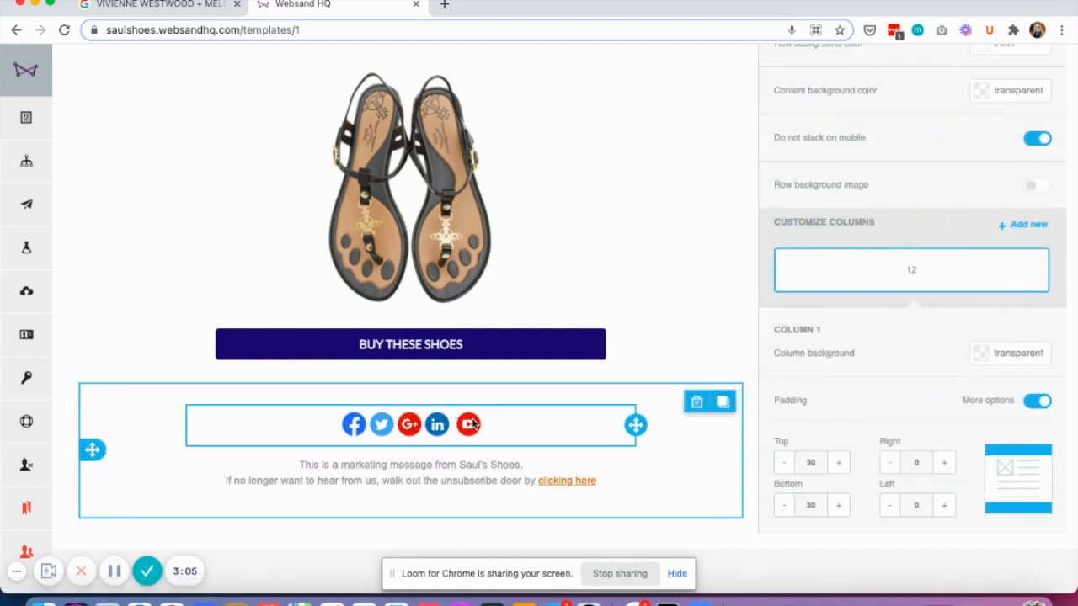
# Step: Delete the Google+, YouTube and LinkedIn icons from the social media block above the footer text
pyautogui.click(477, 431)
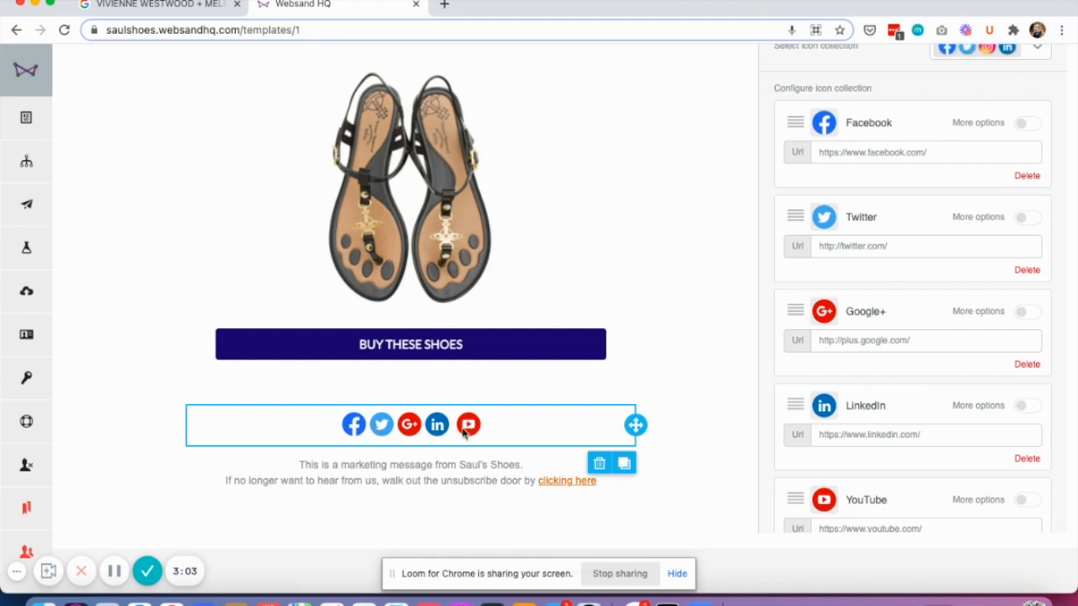
pyautogui.click(1026, 365)
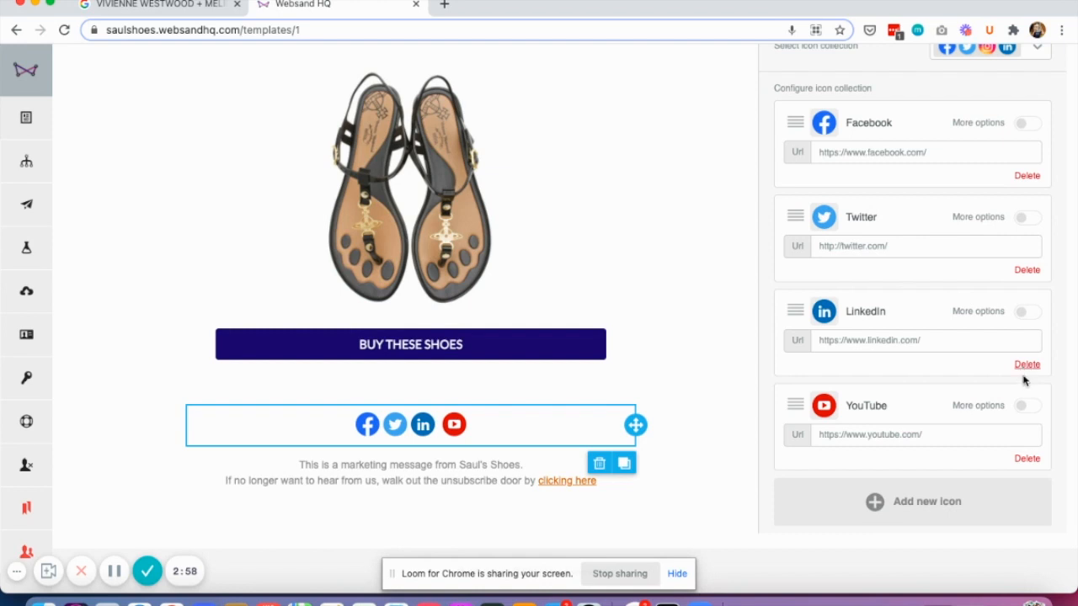
pyautogui.click(1029, 459)
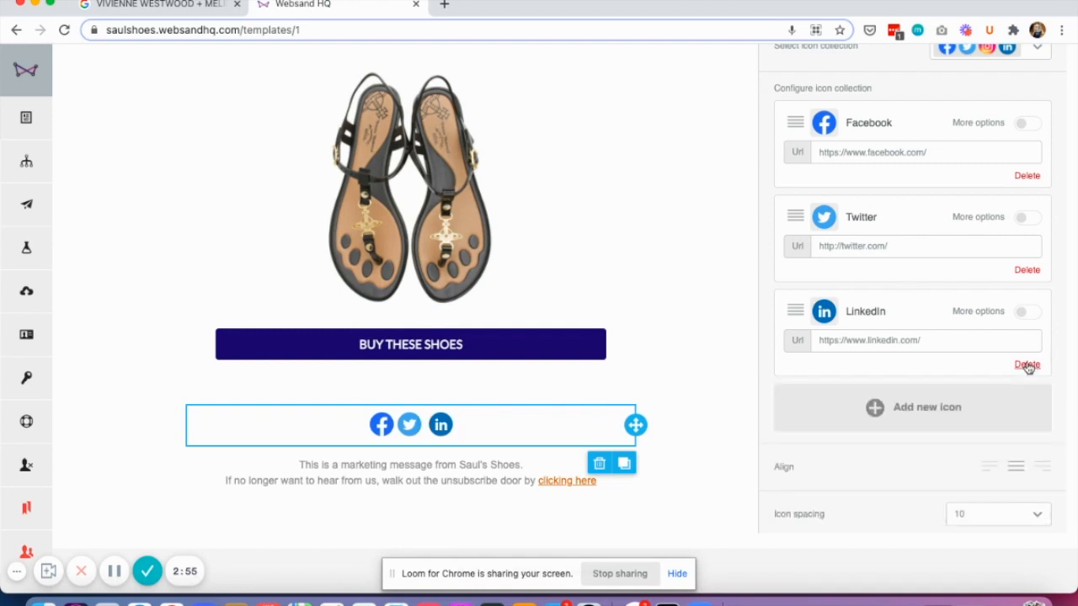
pyautogui.click(1028, 366)
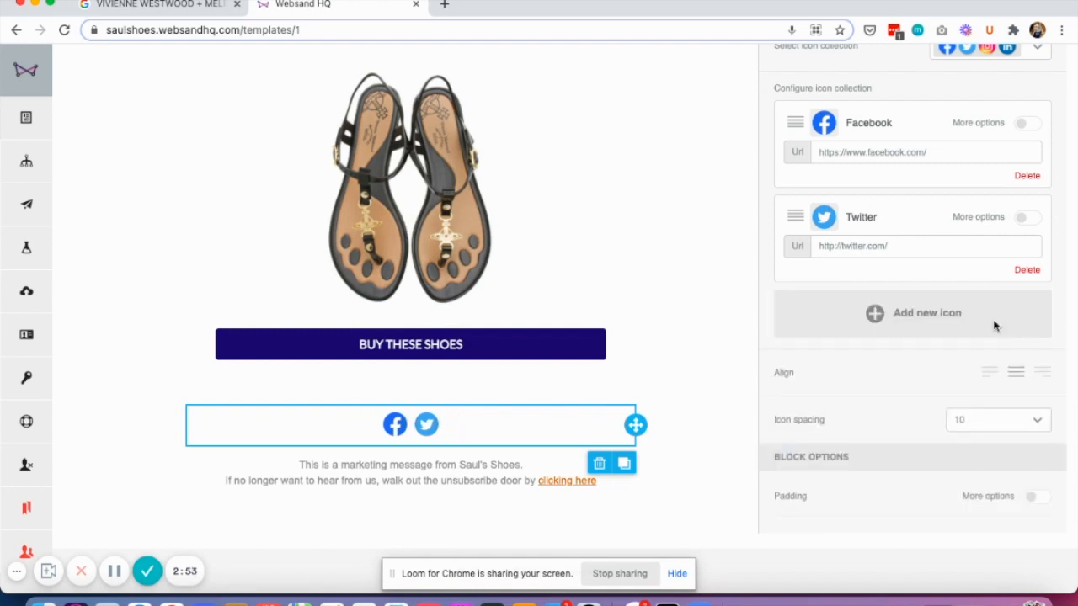
pyautogui.click(941, 150)
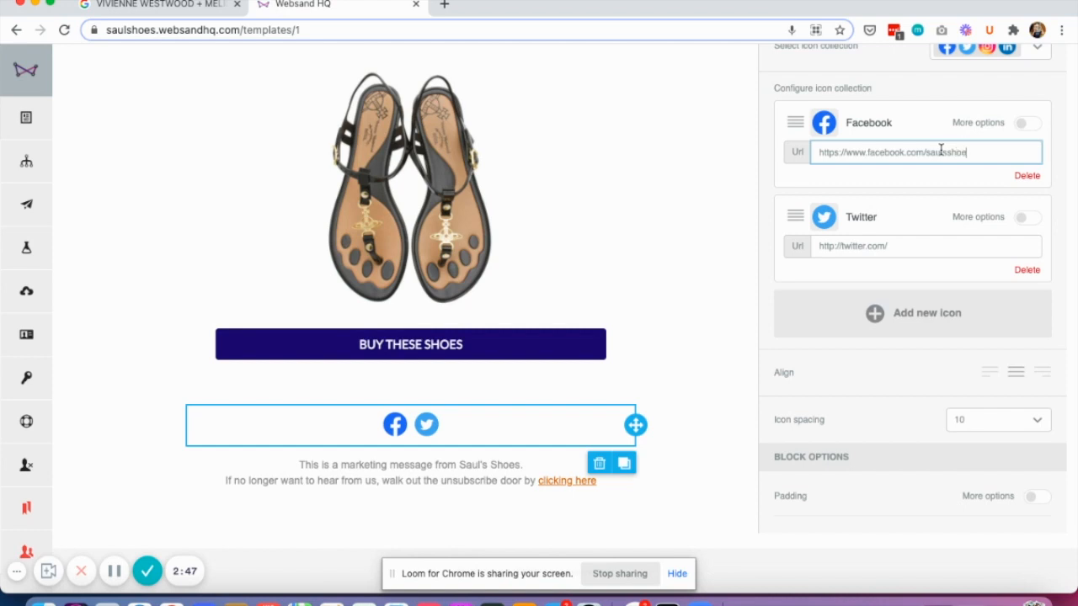
pyautogui.click(916, 242)
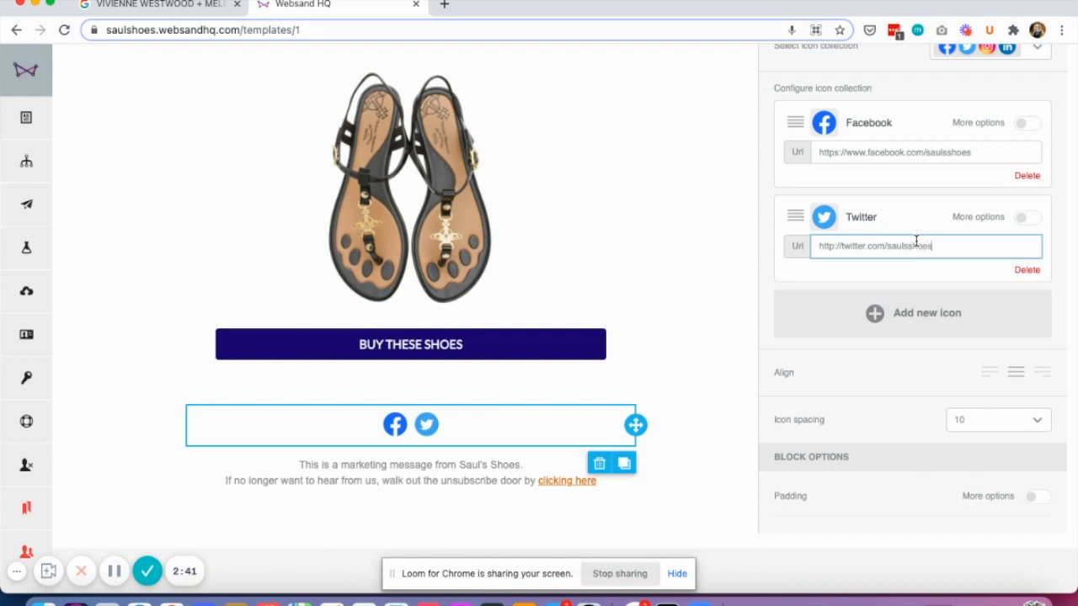
pyautogui.click(908, 328)
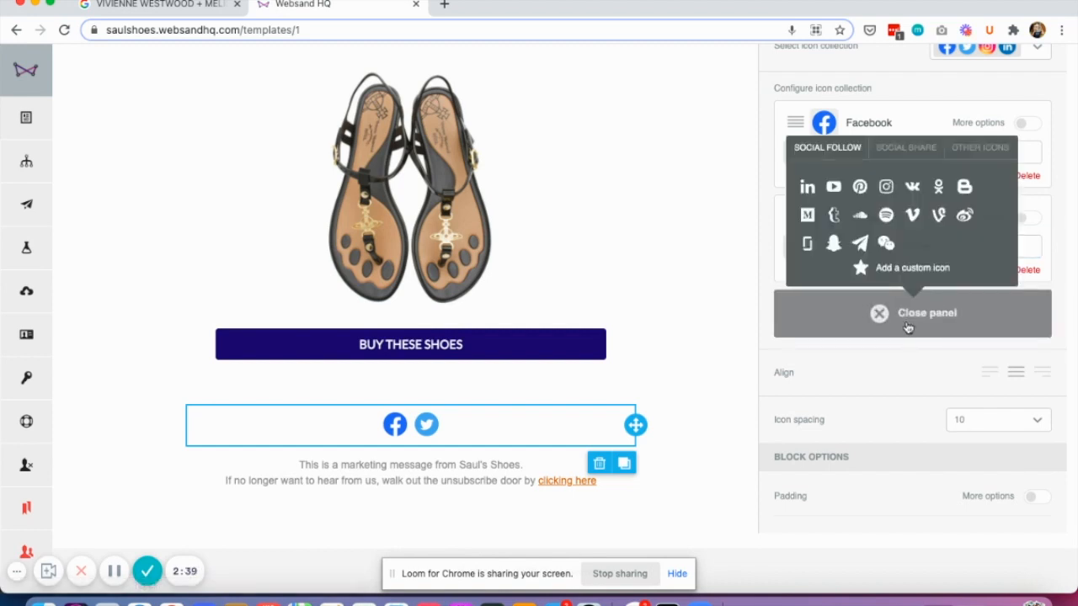
pyautogui.click(887, 187)
pyautogui.click(929, 336)
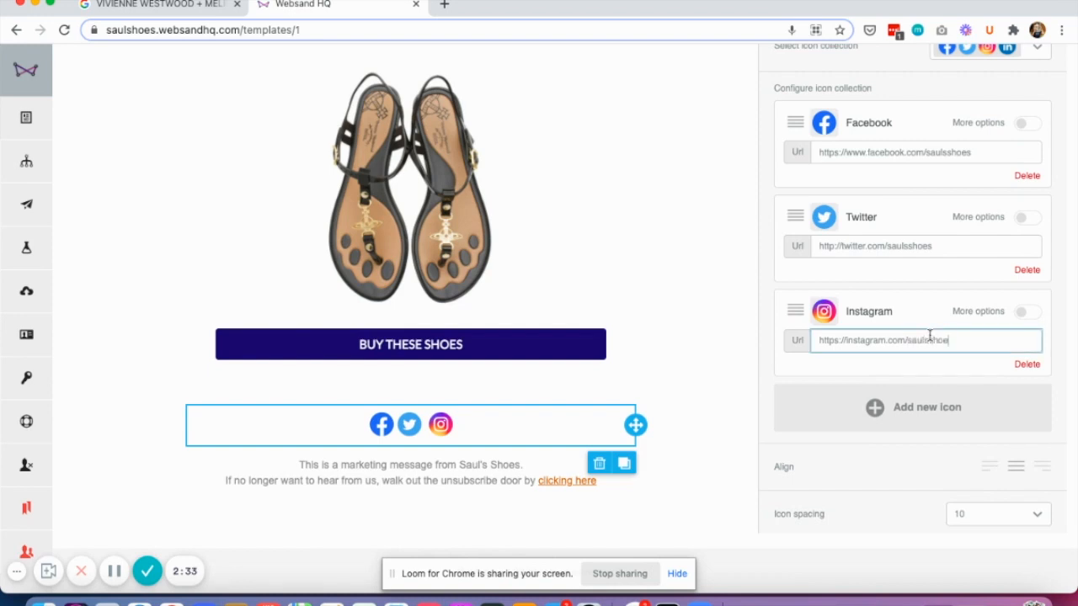
# Step: Set the icon spacing of the social media block to 20
pyautogui.click(953, 394)
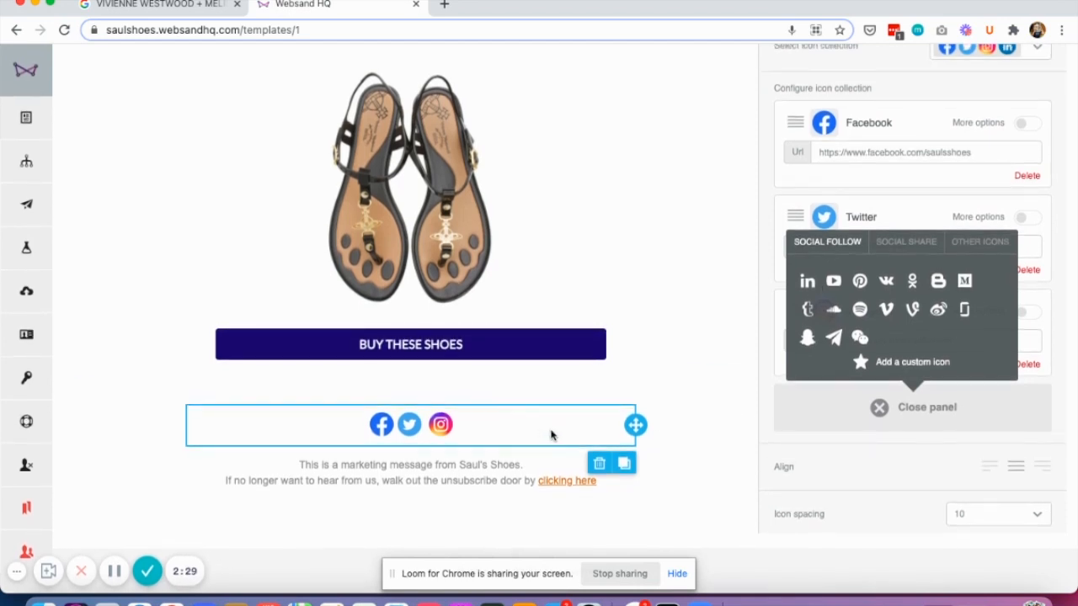
pyautogui.click(987, 514)
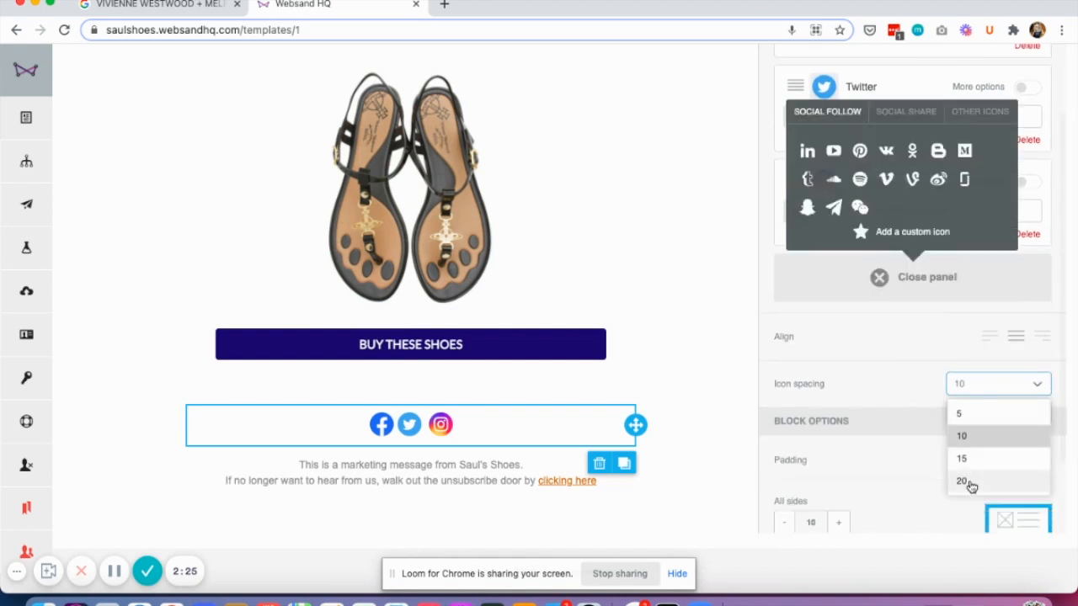
pyautogui.click(968, 483)
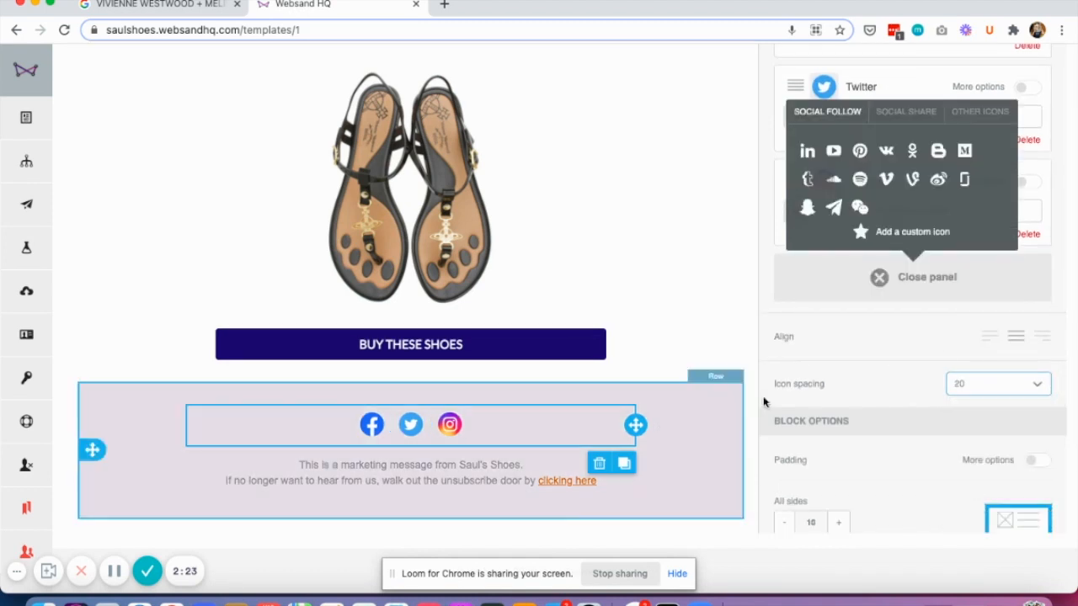
pyautogui.scroll(1, 872, 341)
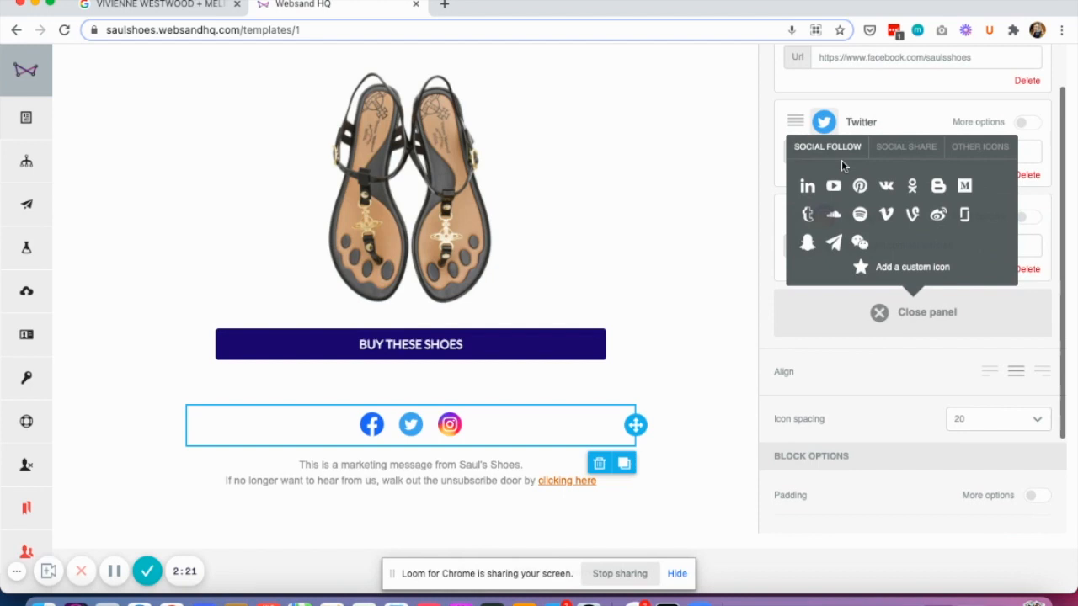
pyautogui.scroll(5, 919, 100)
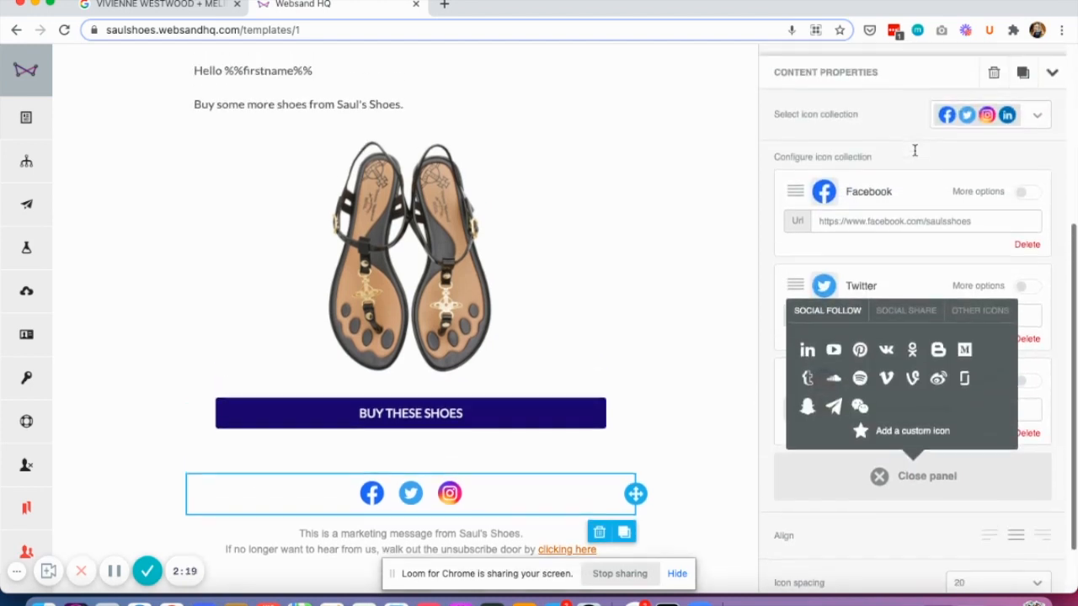
# Step: Change the social media block's icon collection to the square full-colour icons
pyautogui.click(1038, 116)
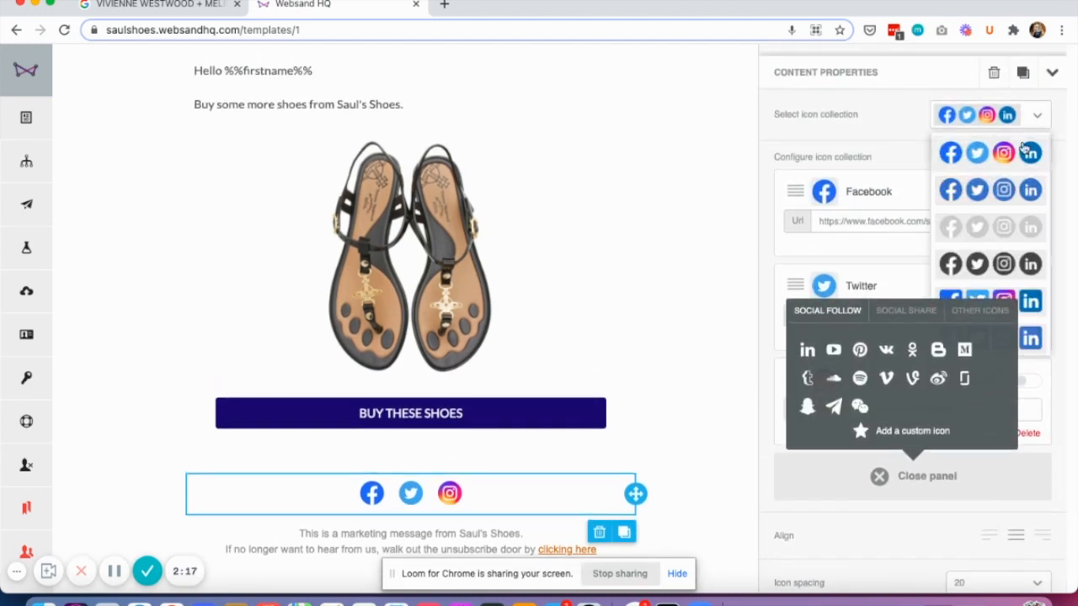
pyautogui.scroll(-3, 1002, 176)
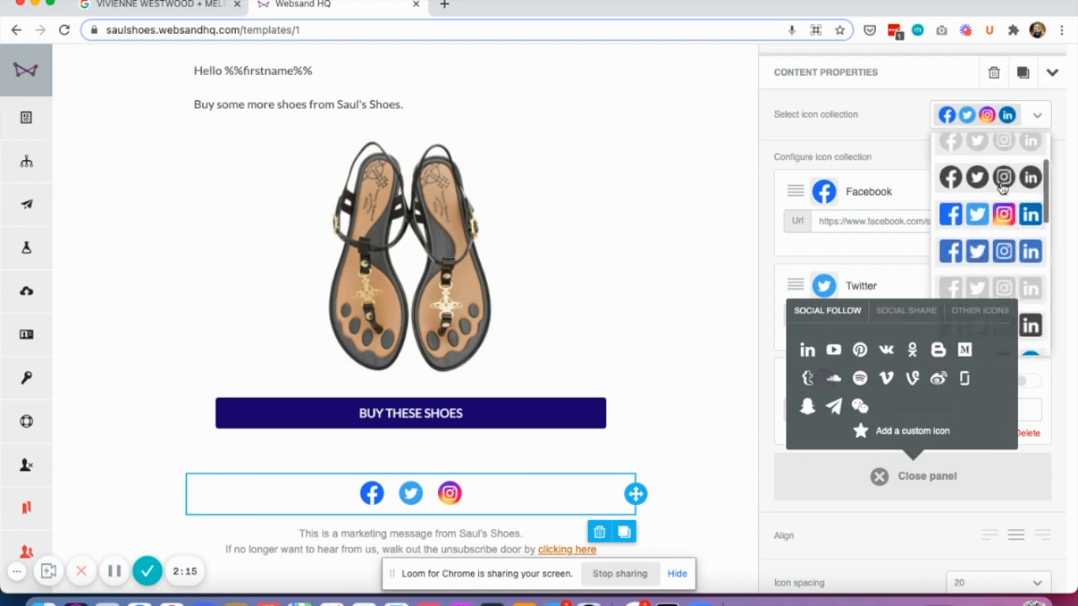
pyautogui.click(992, 200)
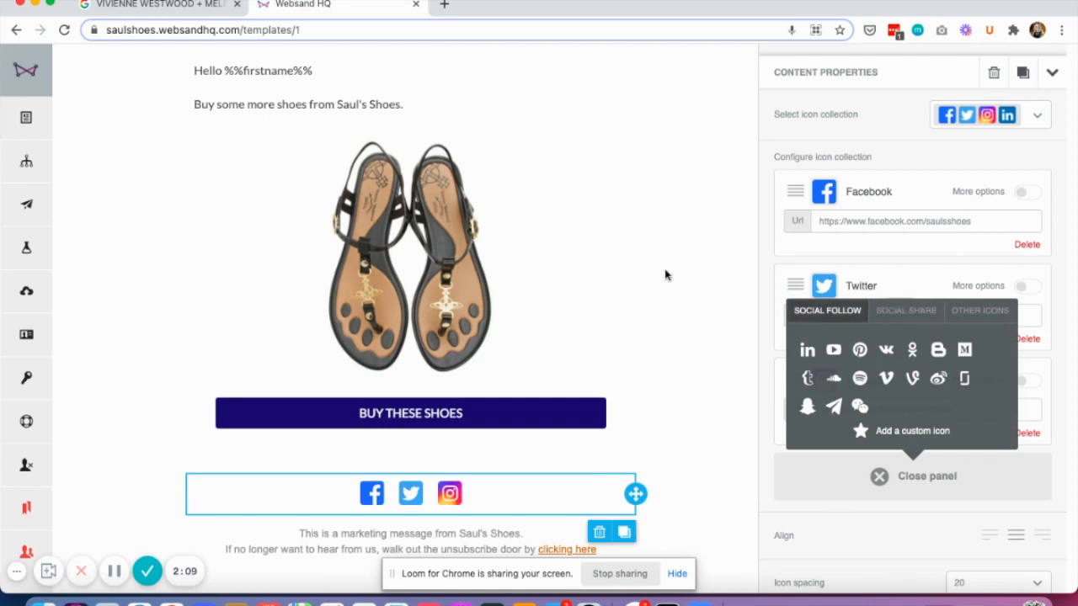
# Step: Save the template design and send a test message to the prefilled recipient address
pyautogui.scroll(5, 870, 133)
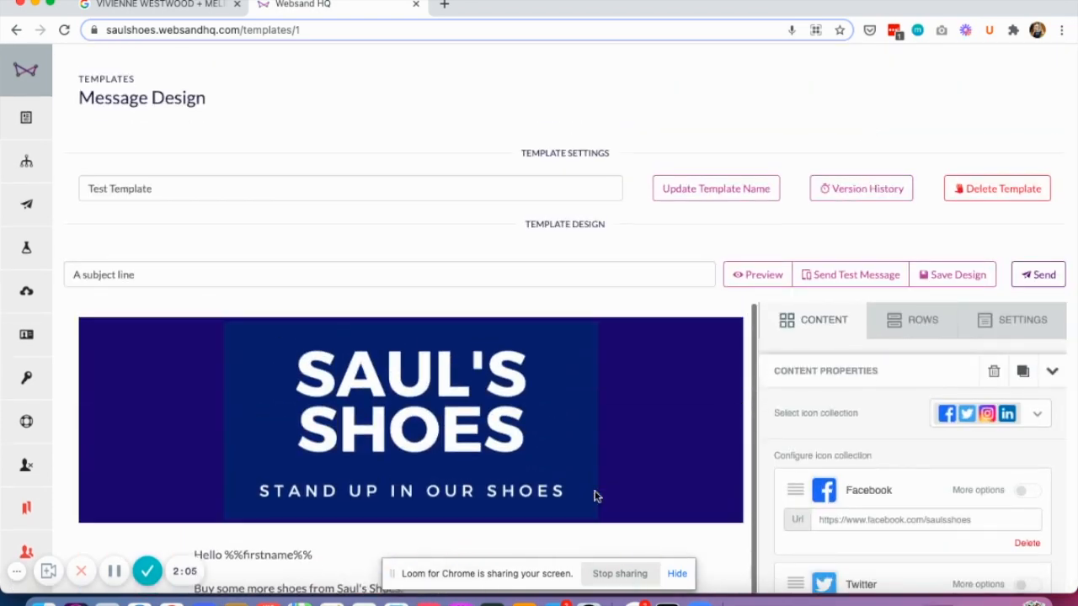
pyautogui.click(951, 283)
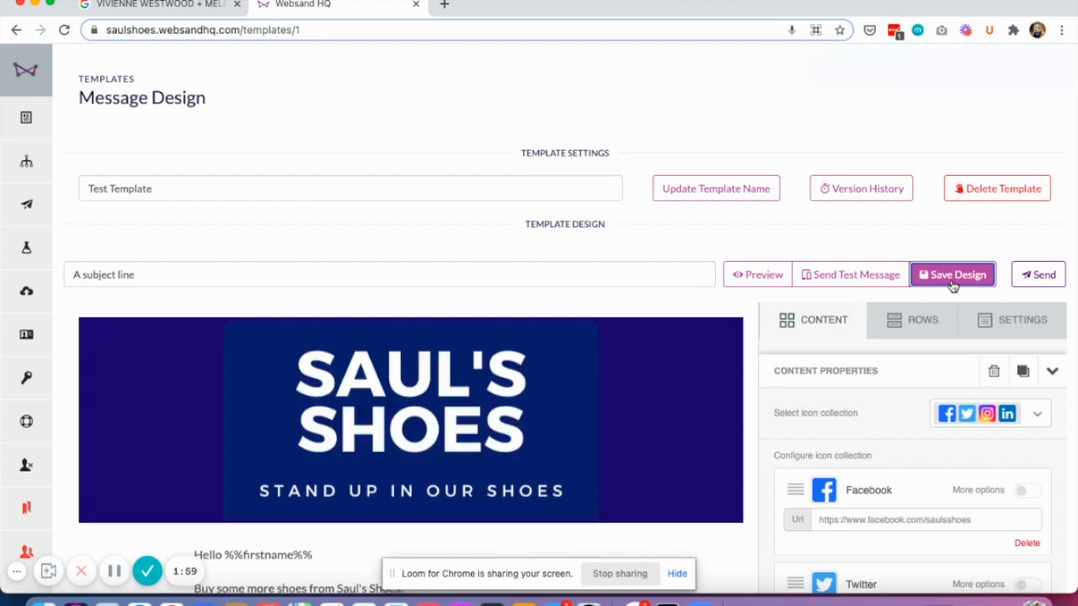
pyautogui.click(857, 278)
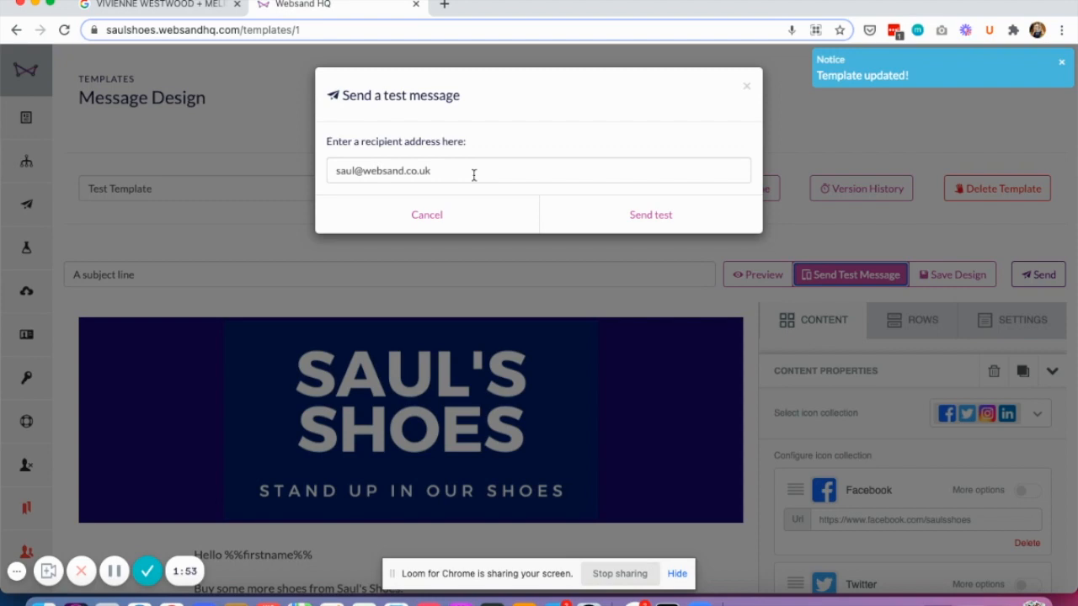
pyautogui.click(650, 217)
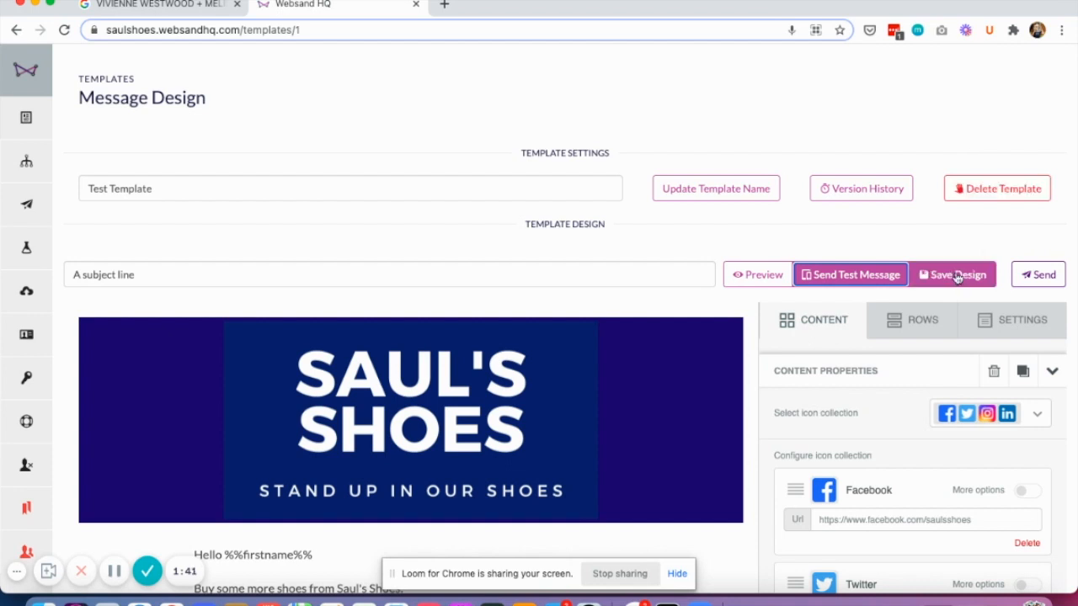
# Step: Preview the whole email in desktop and mobile views, then close the preview
pyautogui.click(748, 281)
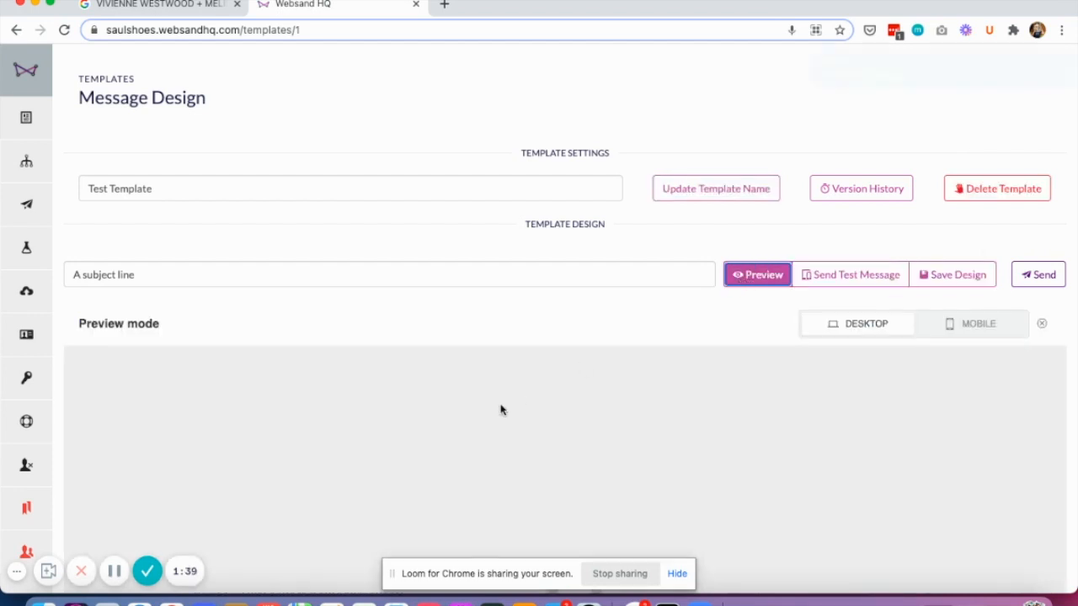
pyautogui.scroll(-5, 500, 410)
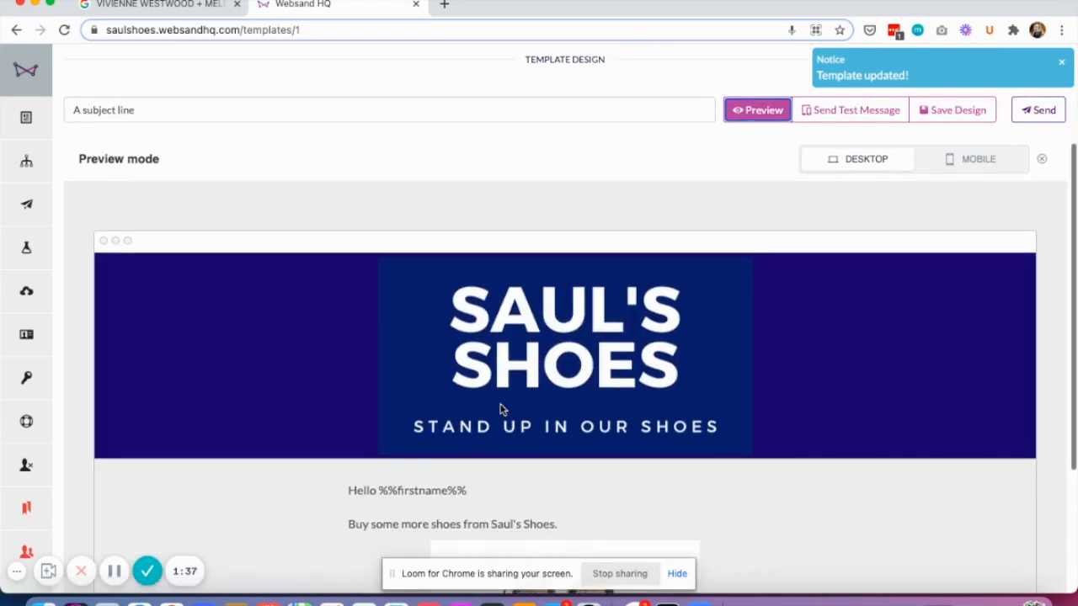
pyautogui.scroll(-3, 500, 410)
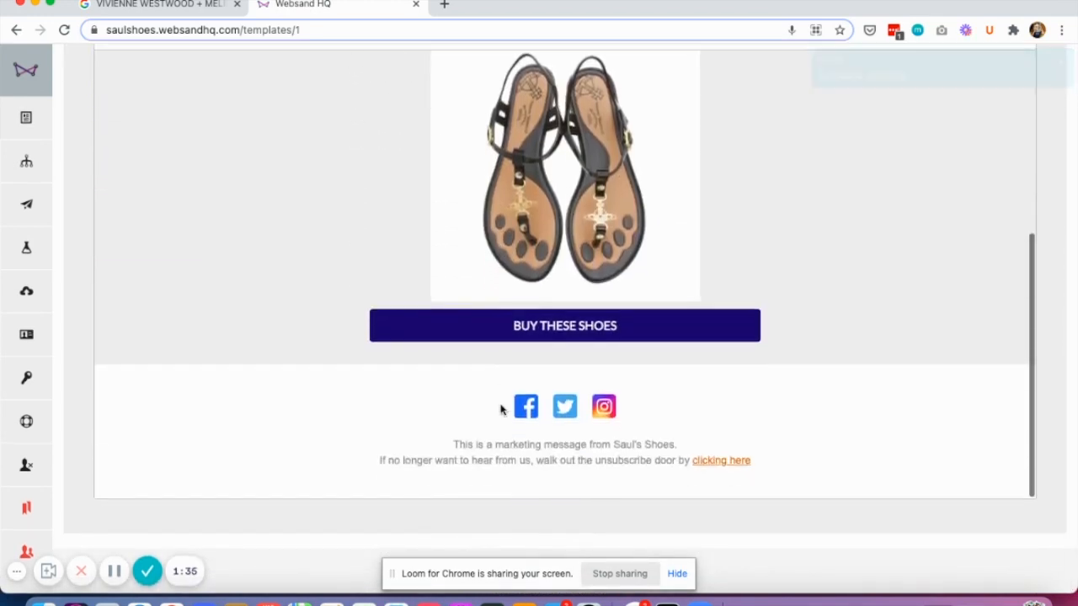
pyautogui.scroll(5, 500, 410)
pyautogui.scroll(5, 500, 410)
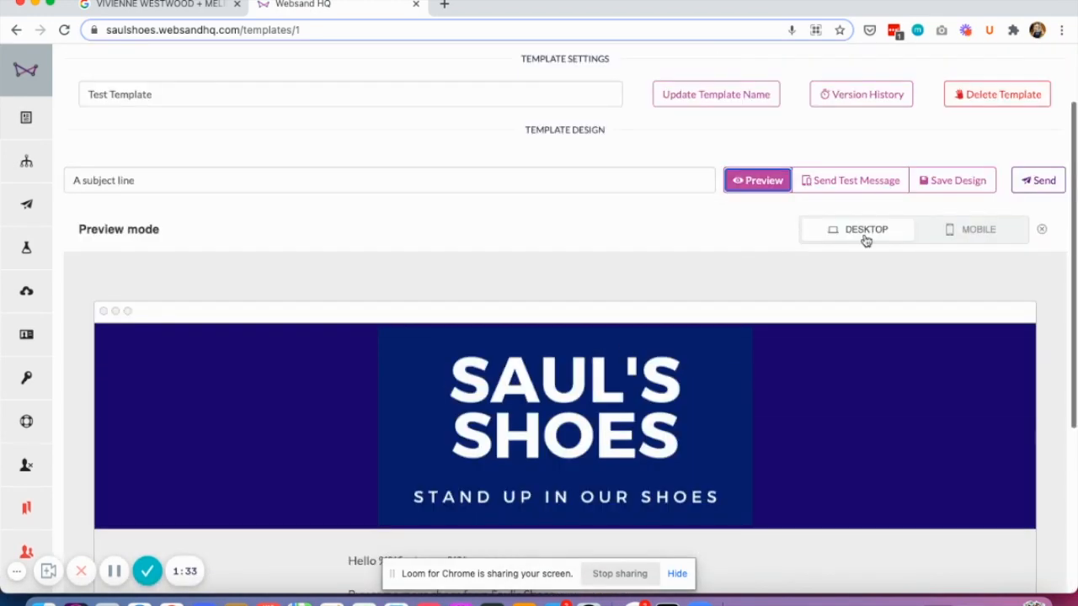
pyautogui.click(970, 232)
pyautogui.scroll(-3, 679, 360)
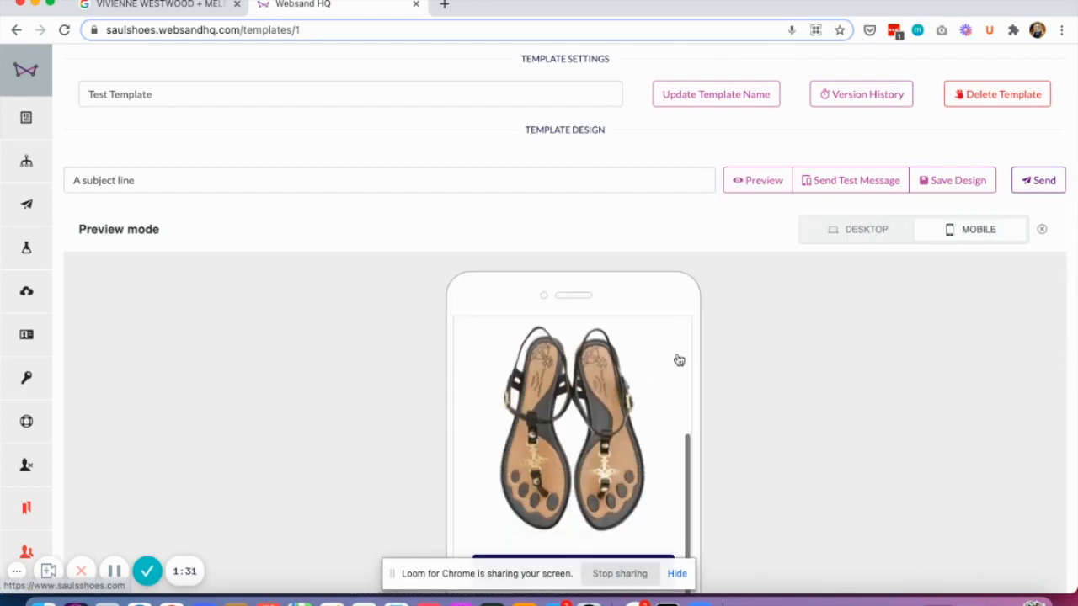
pyautogui.scroll(3, 678, 360)
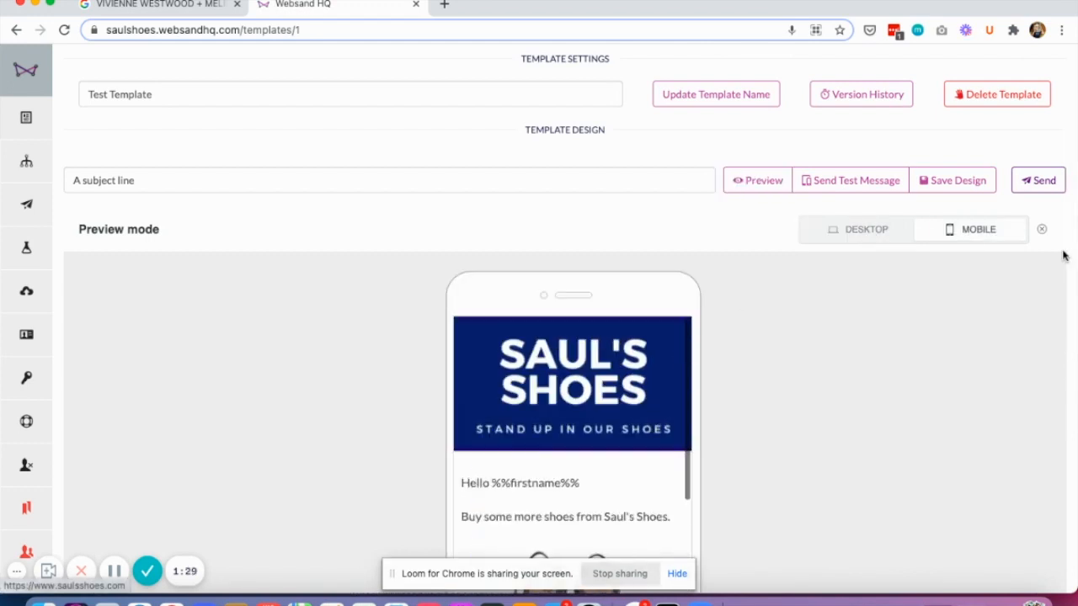
pyautogui.click(1042, 230)
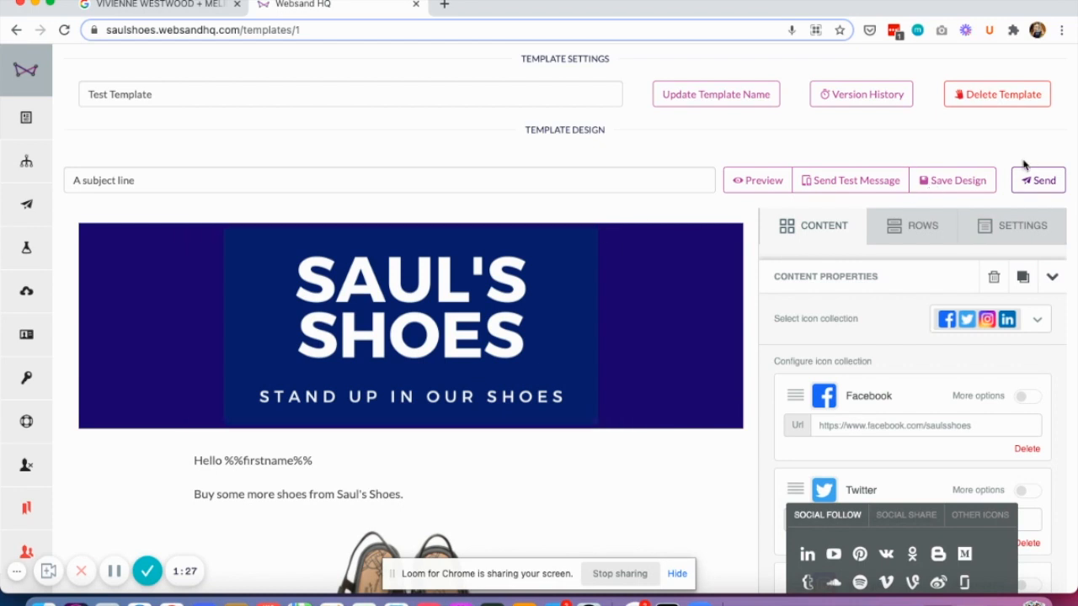
# Step: Save the Saul's Shoes design again after closing the preview
pyautogui.click(955, 183)
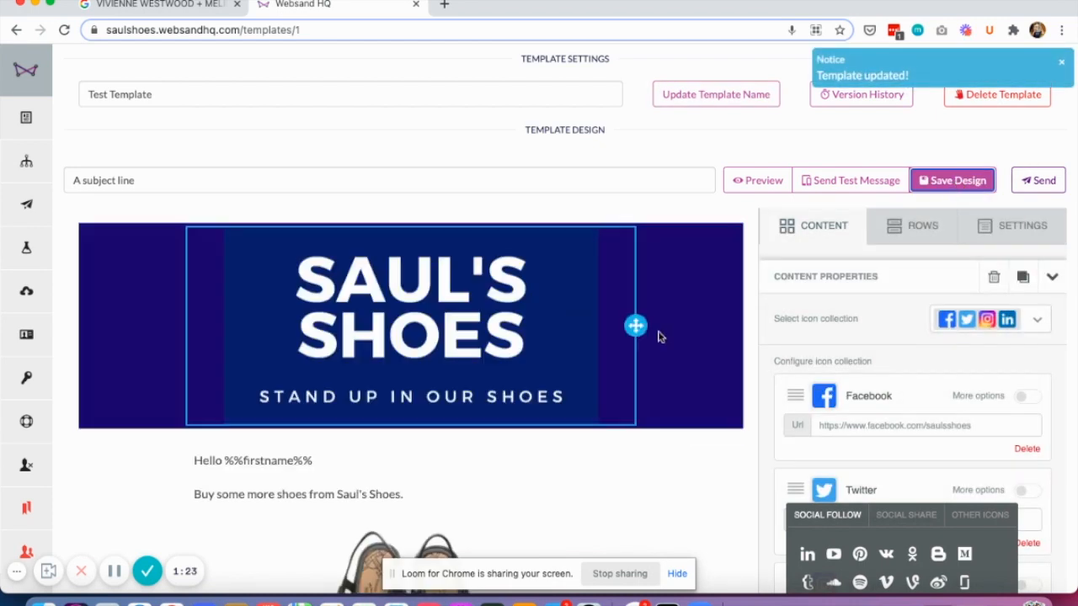
pyautogui.scroll(-3, 661, 345)
pyautogui.scroll(-5, 661, 345)
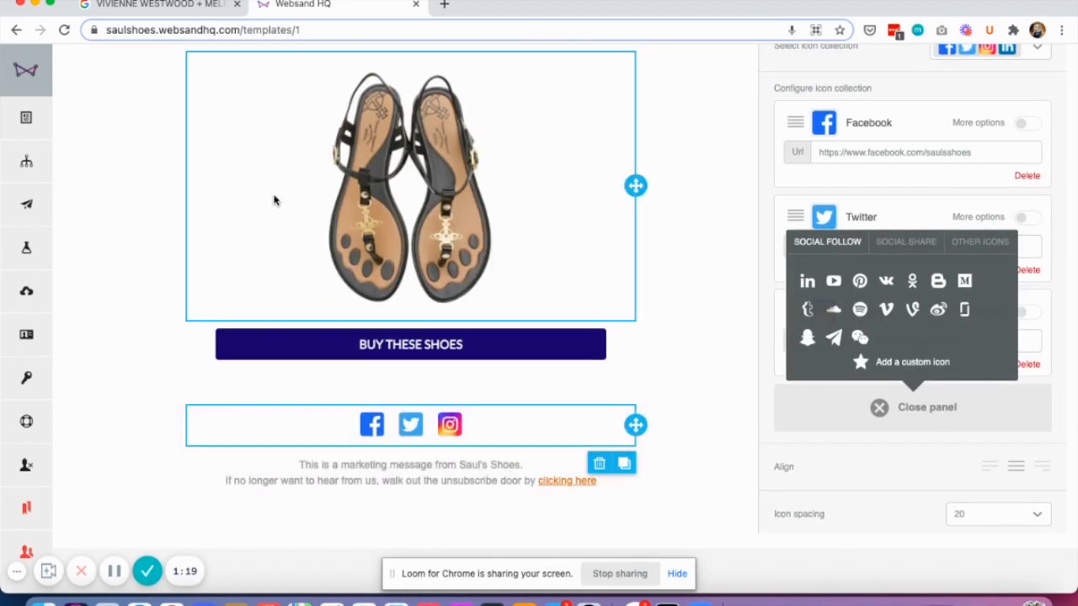
pyautogui.scroll(3, 274, 200)
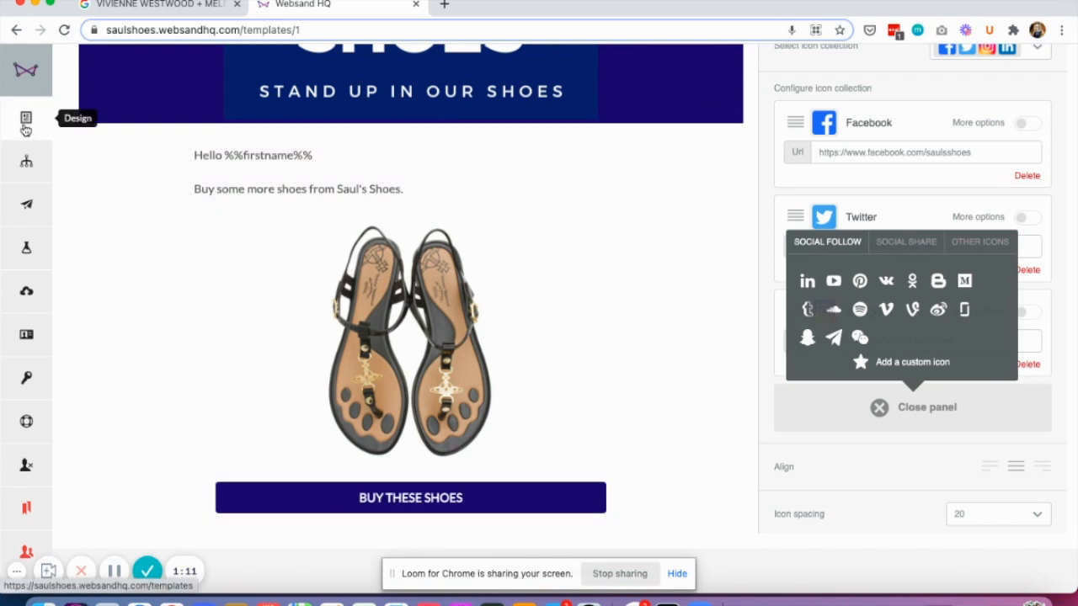
# Step: Clone Test Template from the list of templates and check the copy's design down to its footer
pyautogui.click(26, 122)
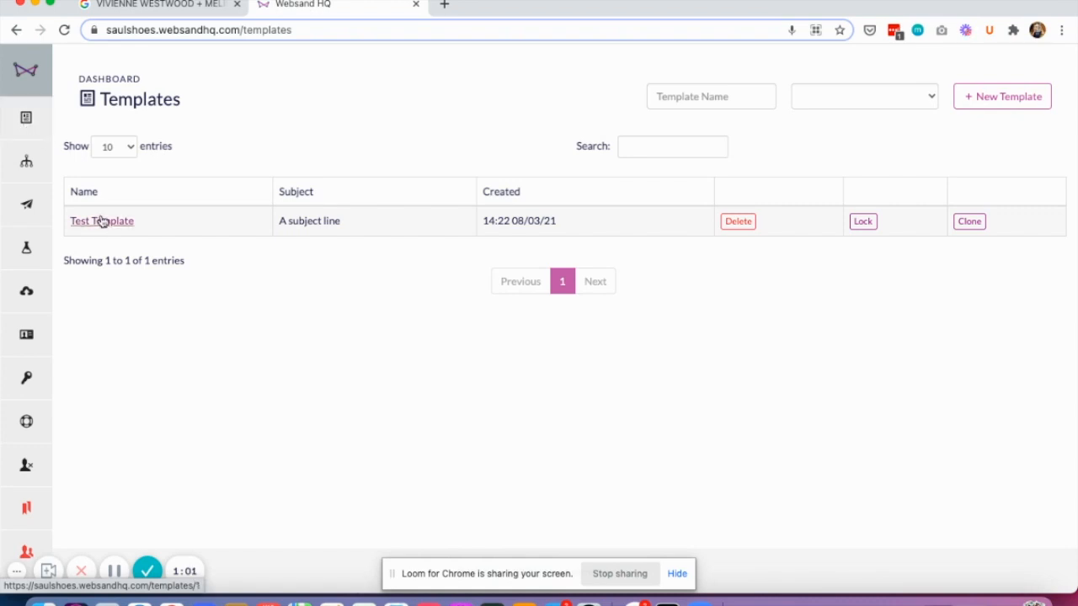
pyautogui.click(969, 222)
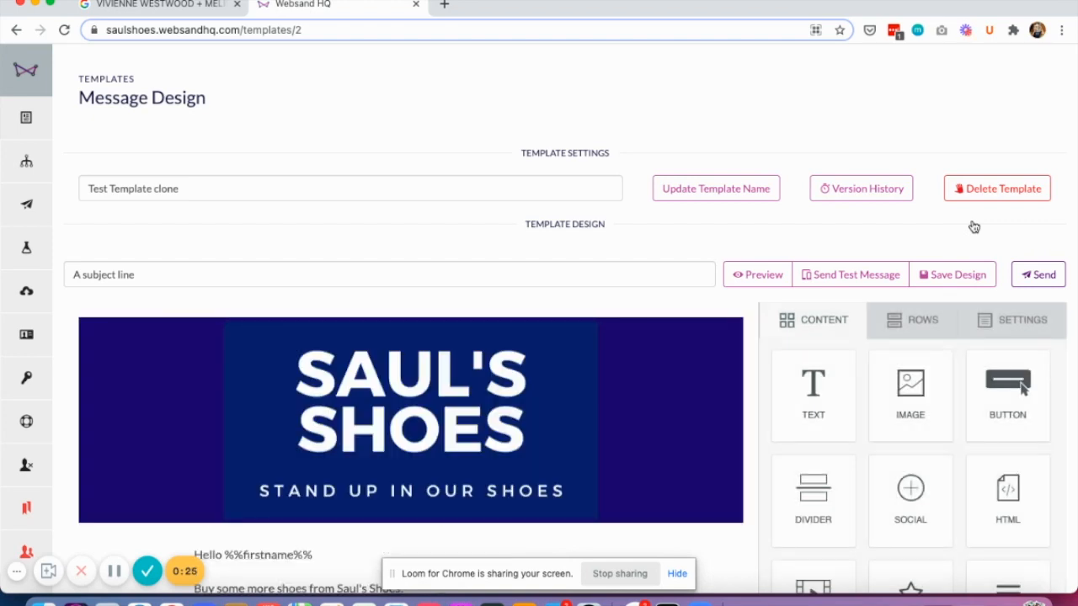
pyautogui.scroll(-3, 663, 417)
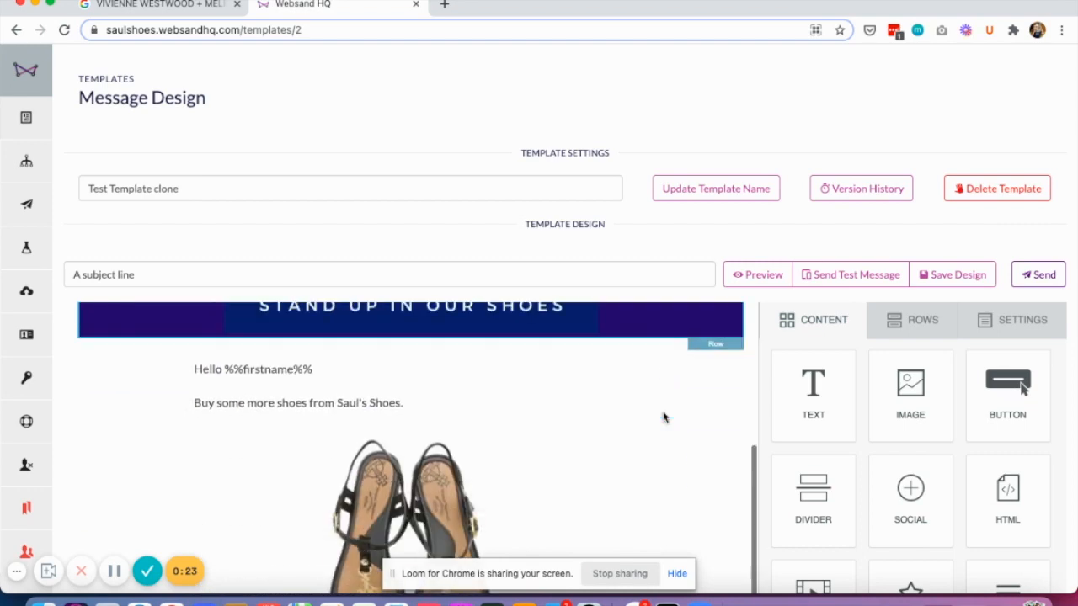
pyautogui.scroll(-10, 664, 417)
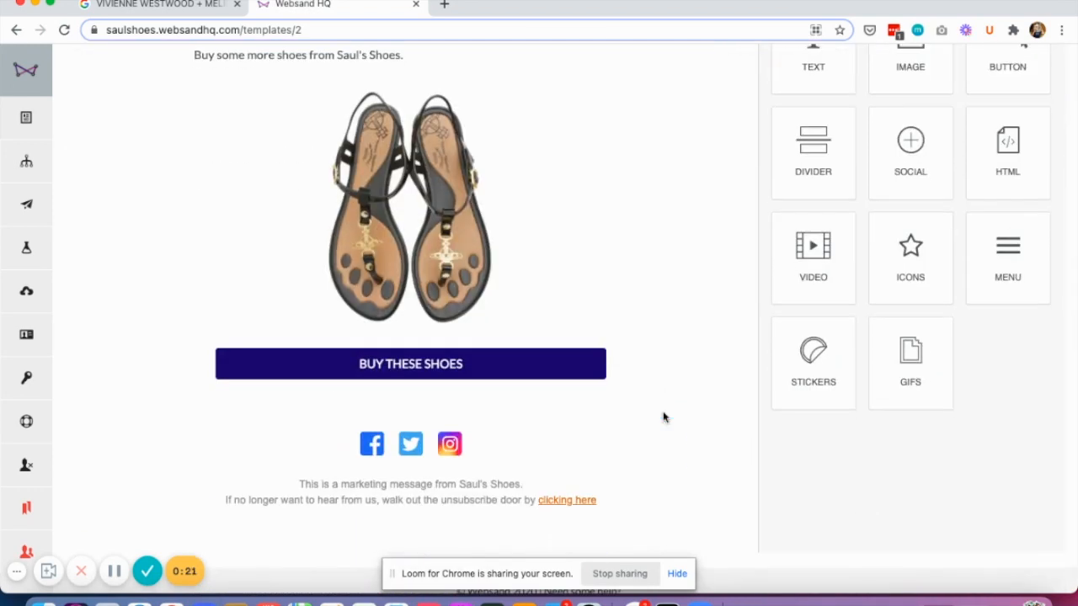
pyautogui.scroll(5, 662, 416)
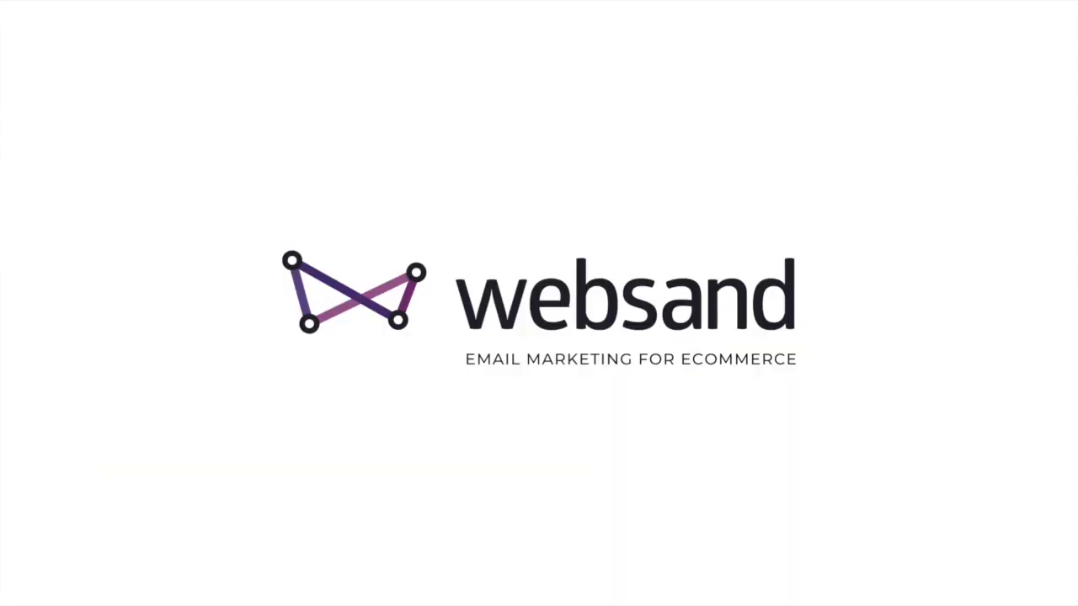